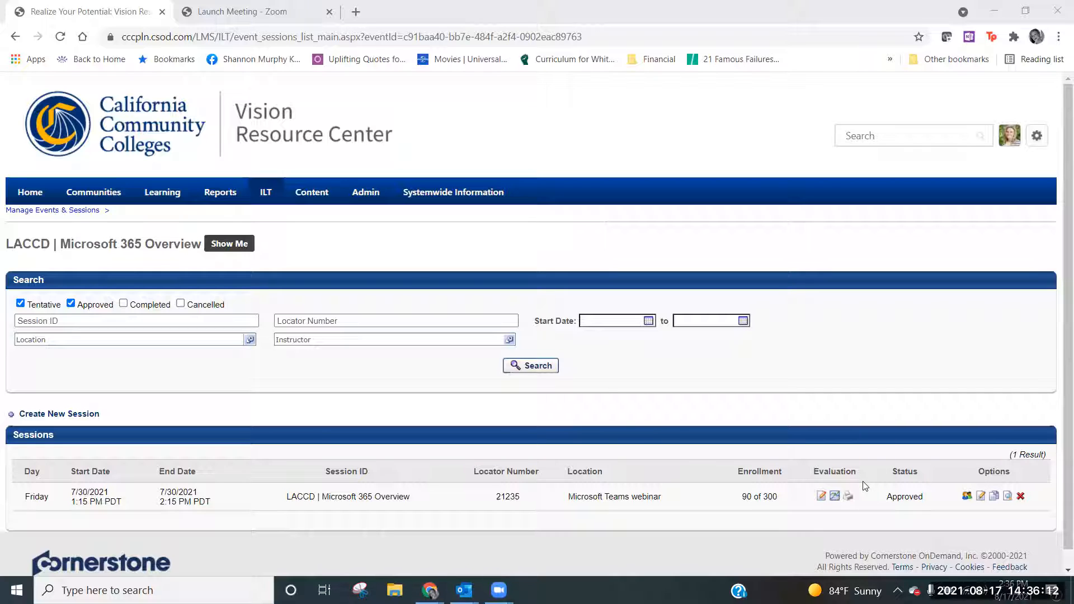
- Open the evaluation settings of the LACCD | Microsoft 365 Overview session
click(981, 497)
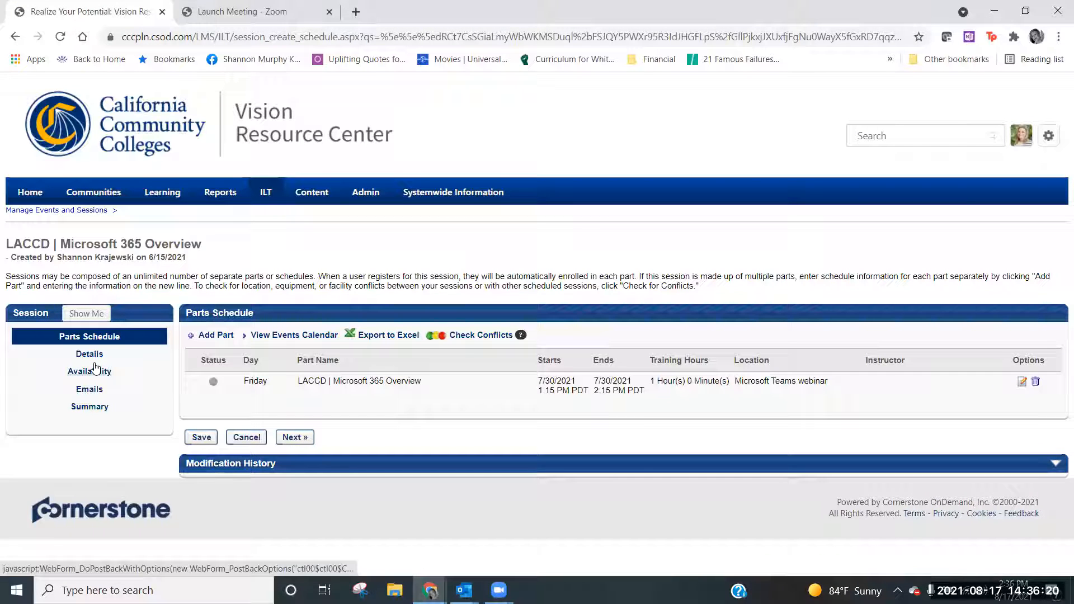
click(246, 438)
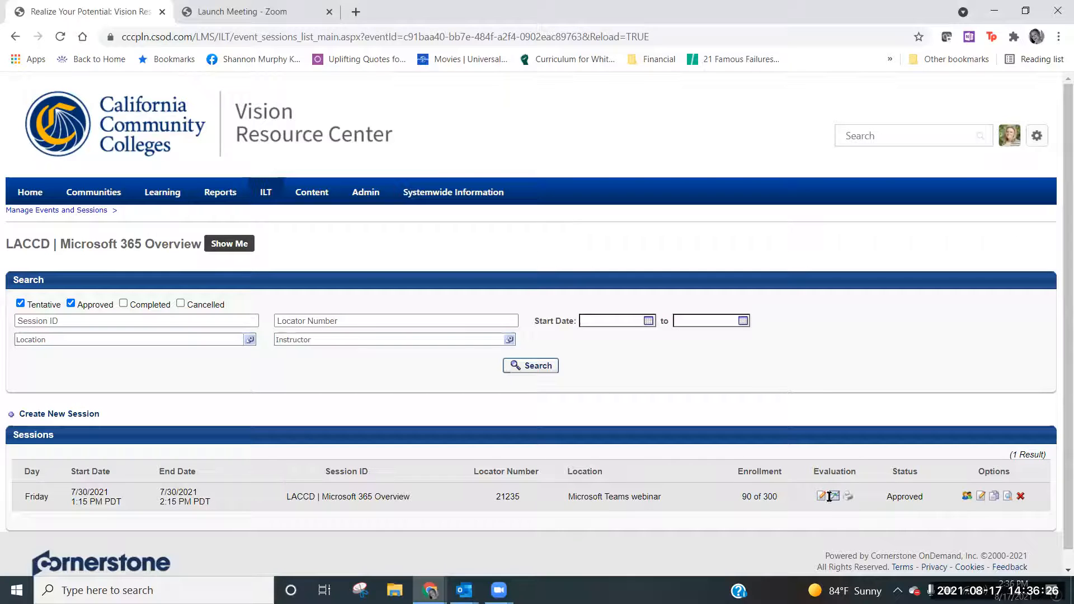
click(821, 496)
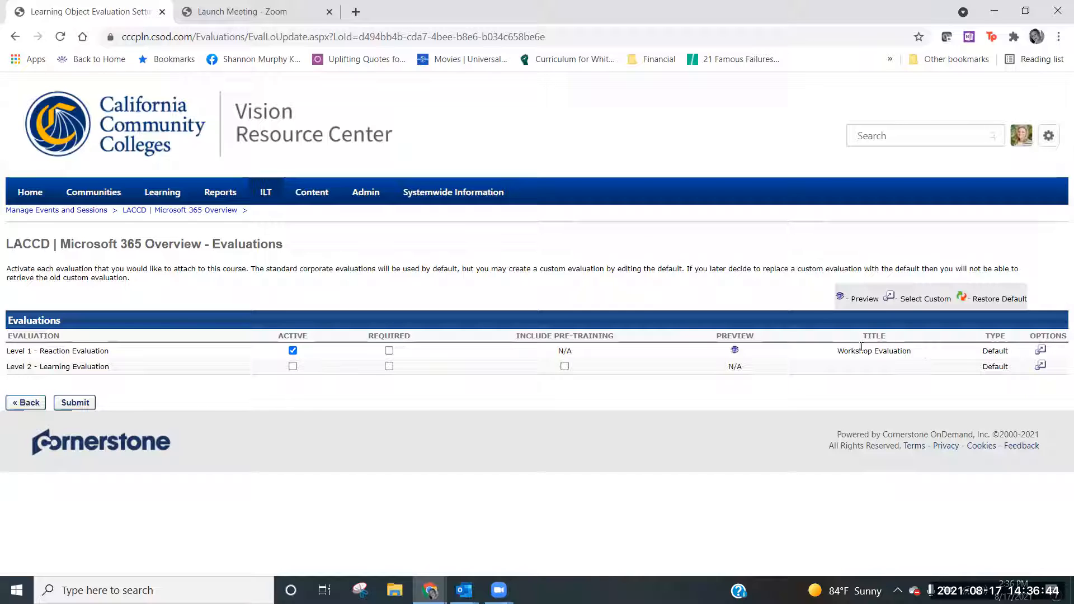
- Preview the default Level 1 Workshop Evaluation, reading through to its last question, and close the preview
click(734, 351)
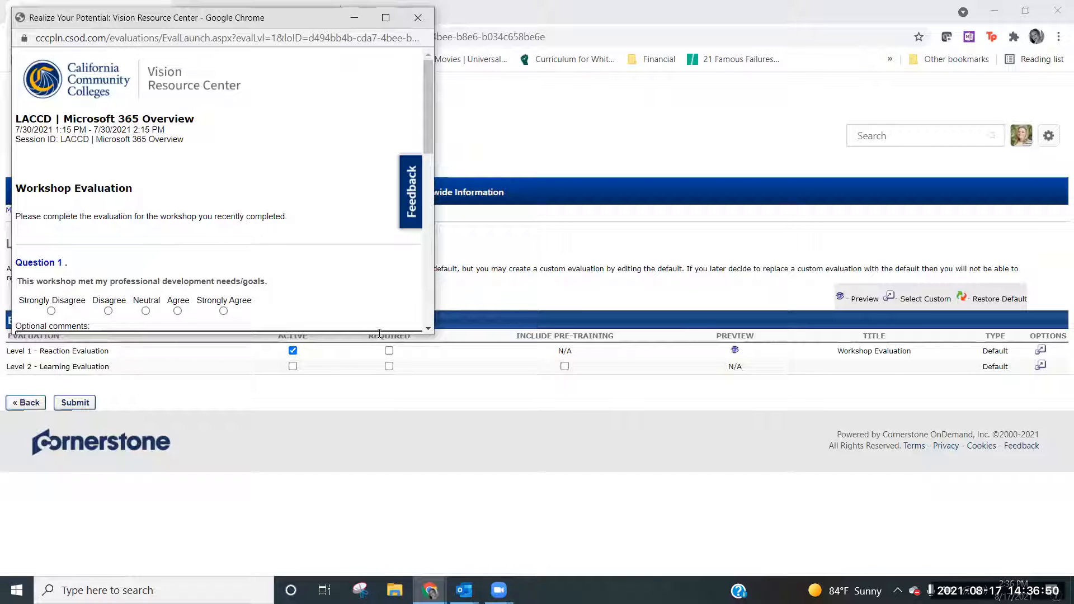
drag(379, 334, 378, 540)
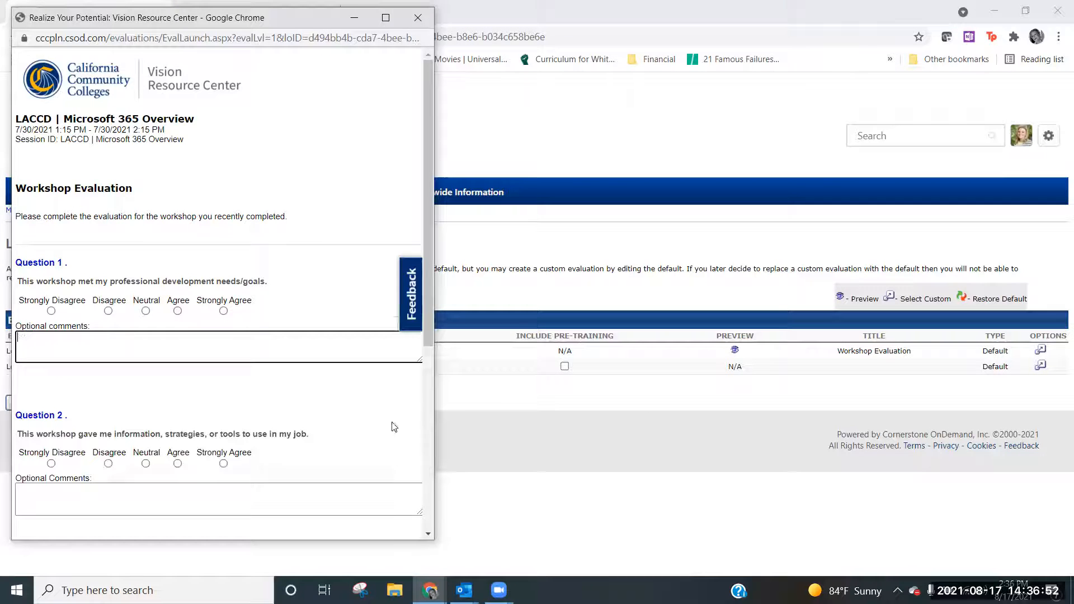
scroll(394, 424, down, 5)
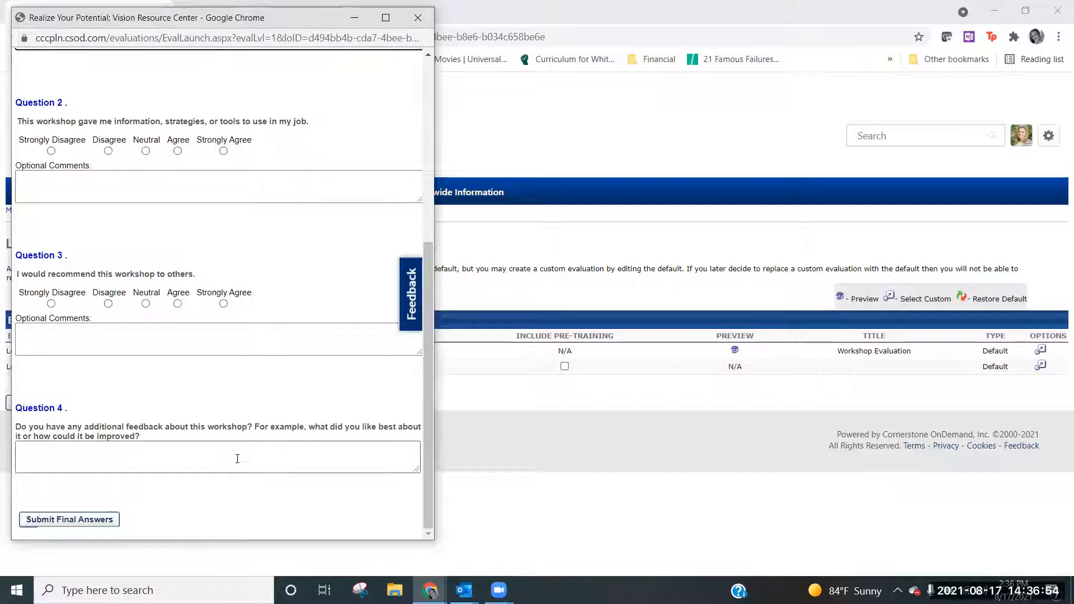
click(417, 18)
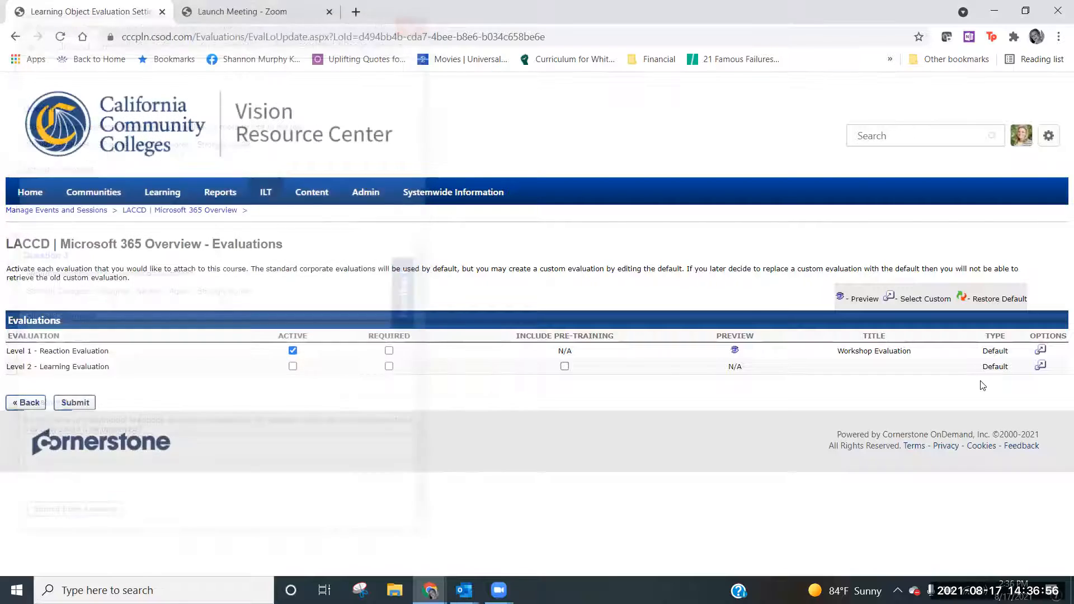
- Search the custom evaluations for "laccd" and assign LACCD | Default Workshop Evaluation as the Level 1 - Reaction Evaluation
click(1041, 351)
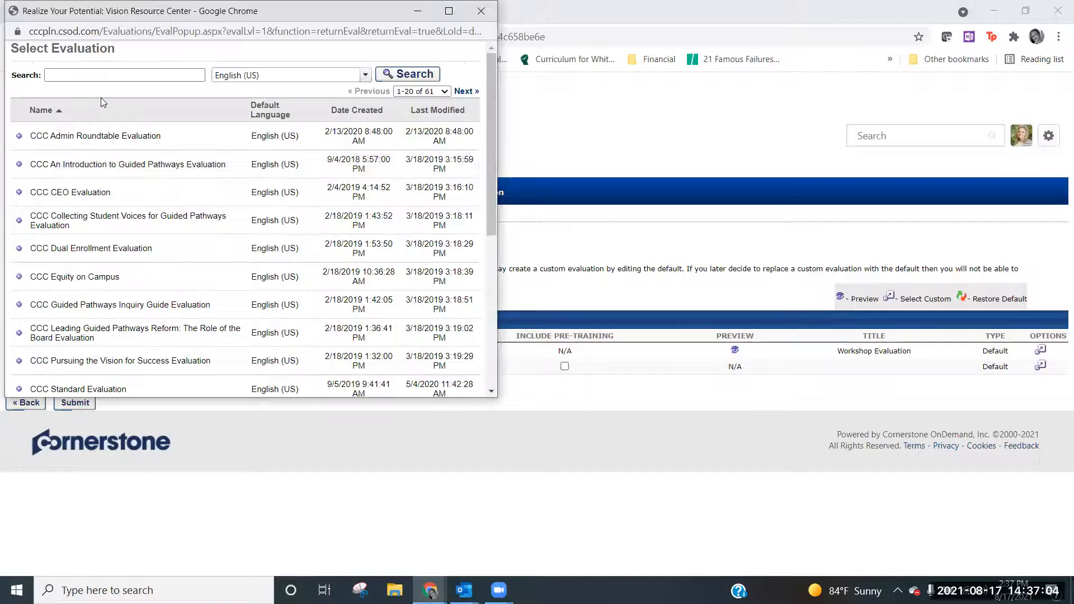
click(102, 75)
text(laccd)
key(Return)
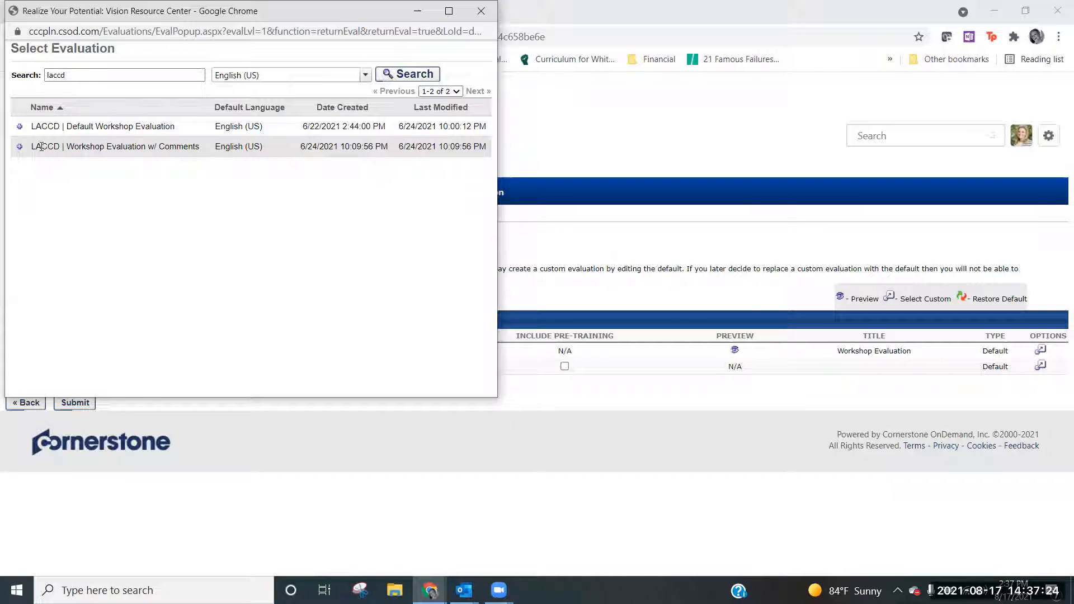
click(21, 127)
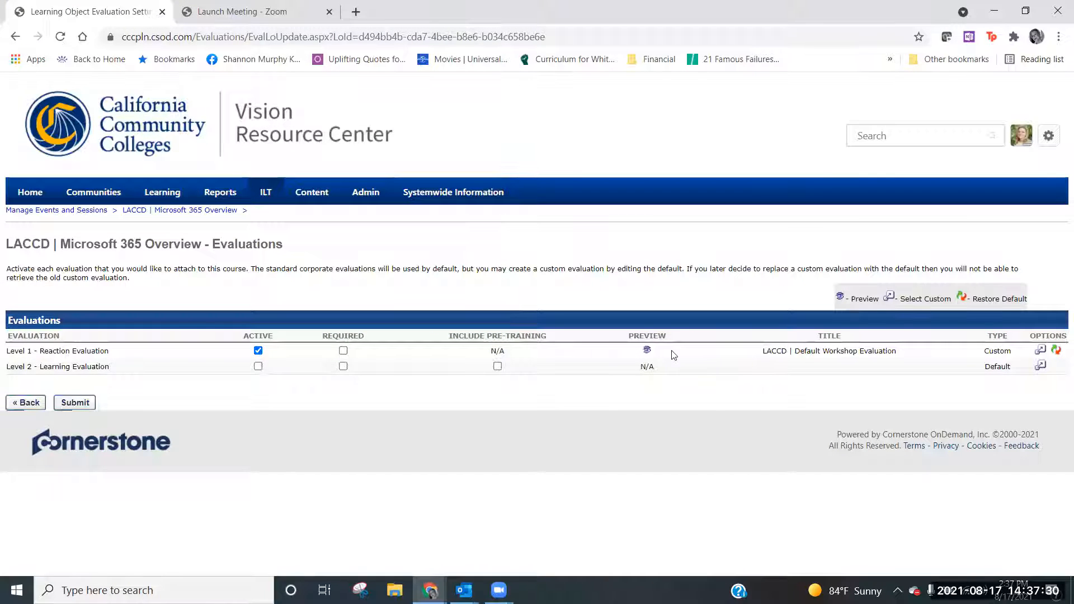
- Preview the newly selected custom Level 1 evaluation, read its questions, and close the preview
click(648, 351)
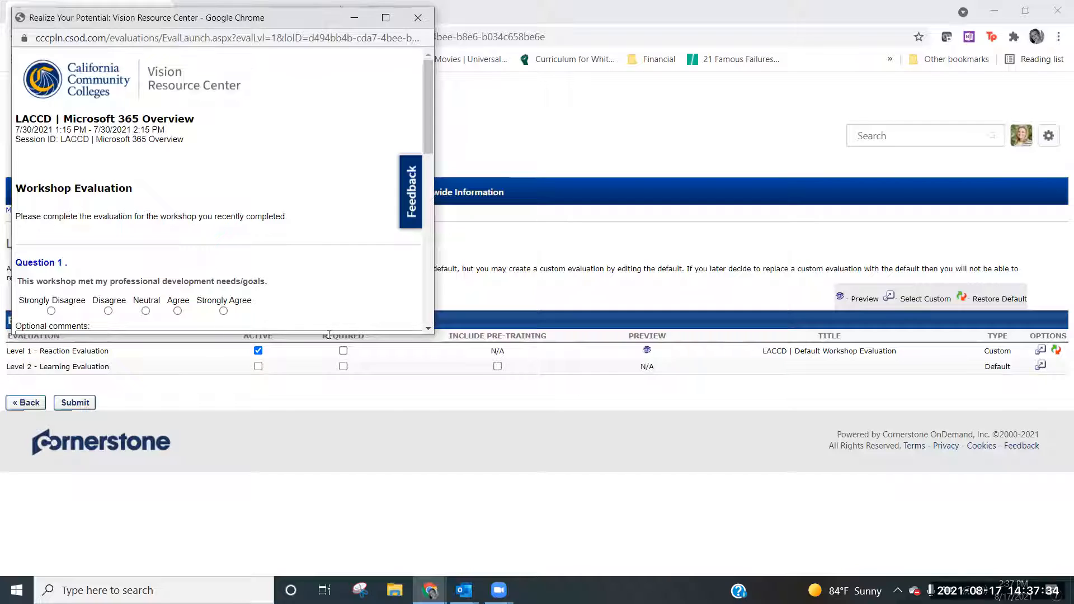
drag(328, 335, 330, 540)
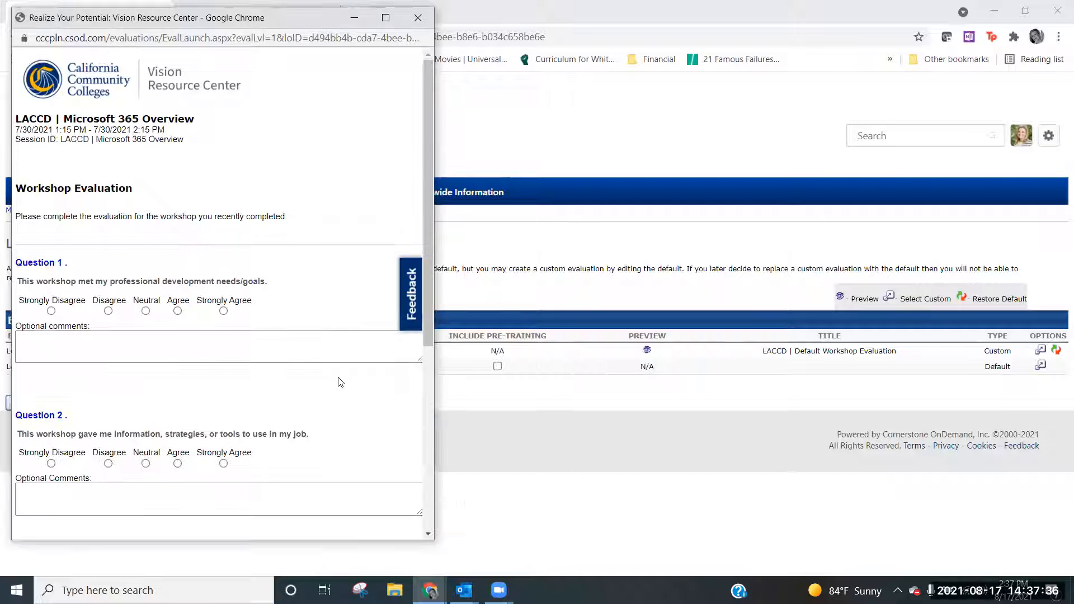
scroll(340, 380, down, 5)
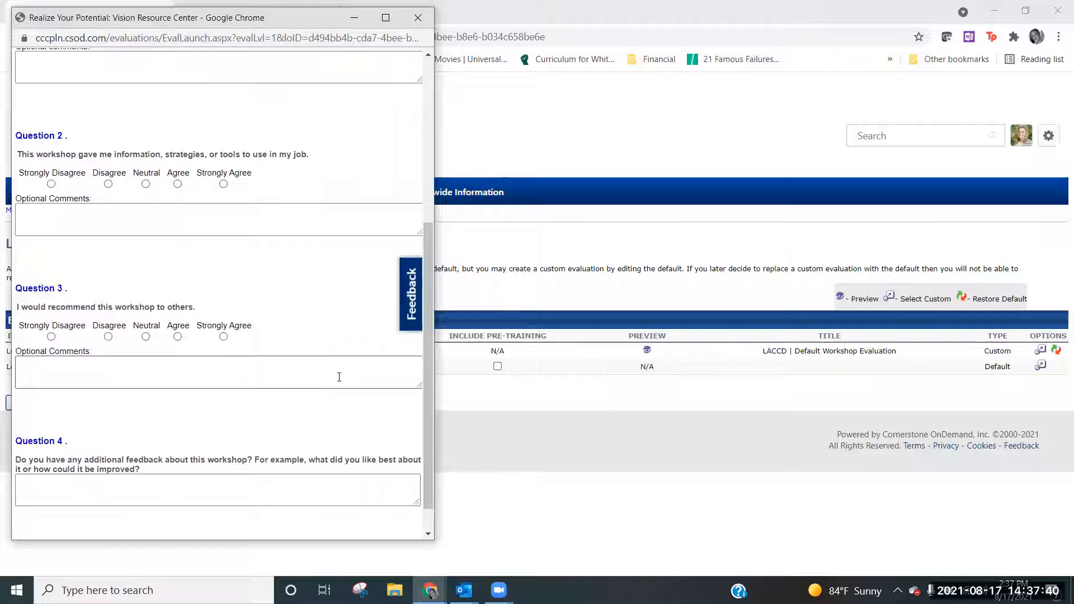
scroll(338, 374, down, 1)
scroll(338, 374, up, 10)
click(418, 17)
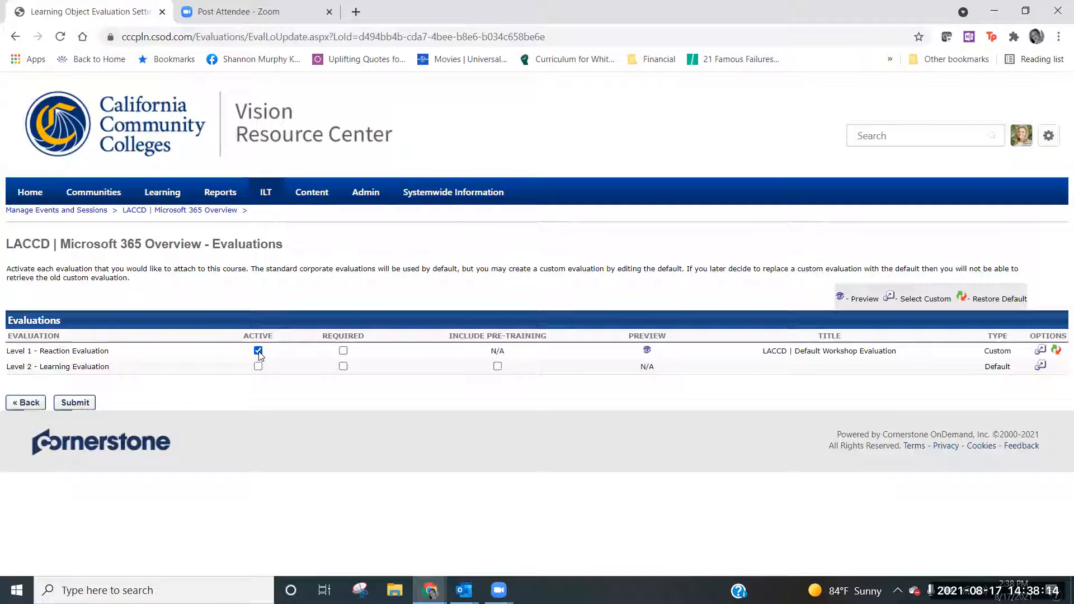
- Check the Level 1 evaluation preview once more and submit the session's evaluation settings
click(343, 351)
click(648, 351)
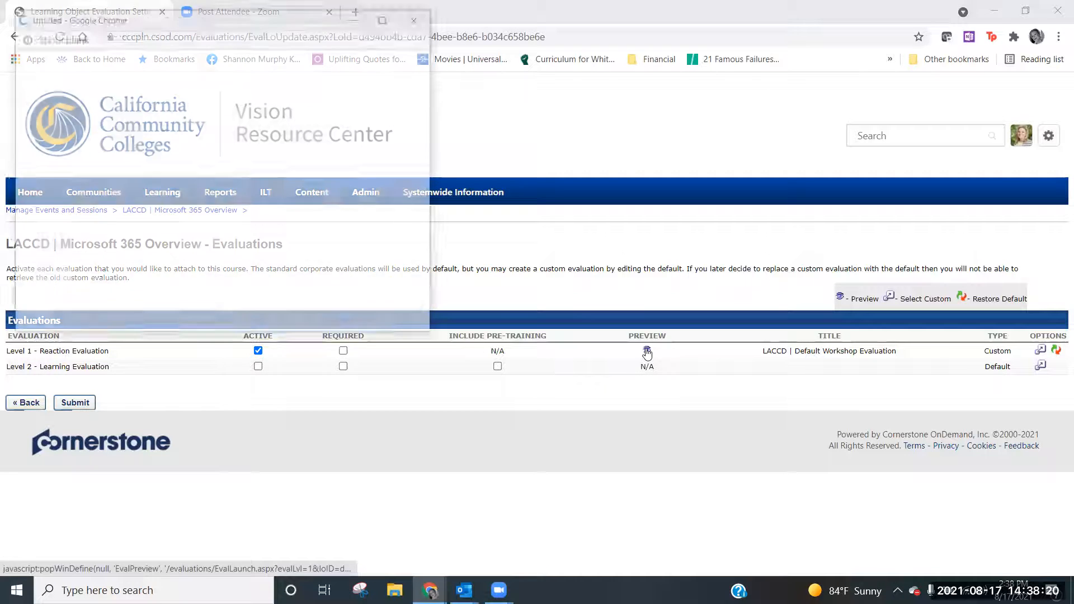
double_click(264, 335)
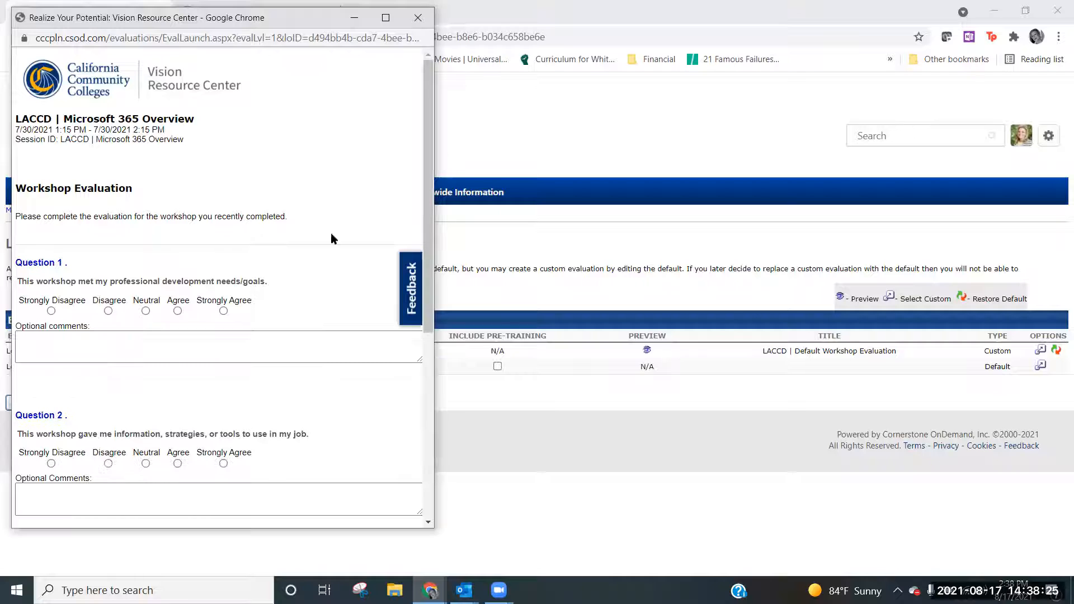
click(419, 16)
click(89, 404)
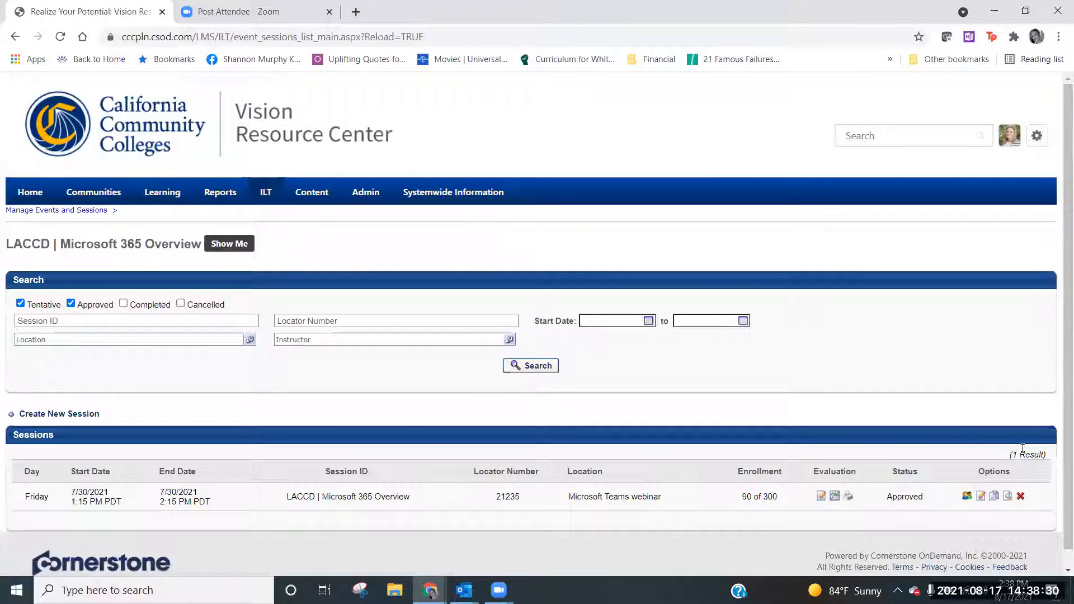
- Reopen the evaluation settings of the LACCD | Microsoft 365 Overview session
click(982, 497)
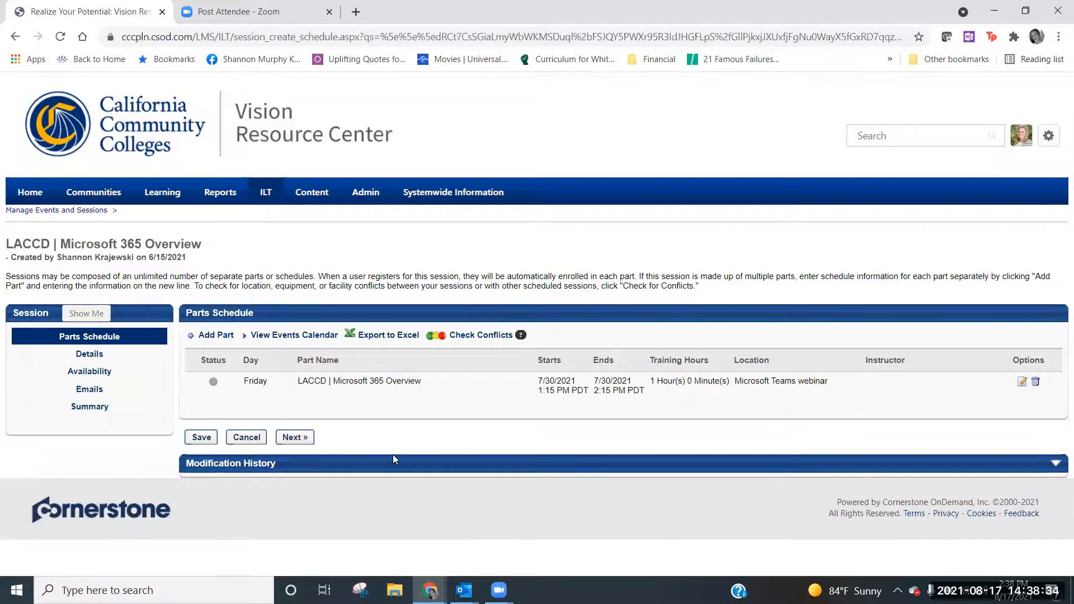
click(262, 439)
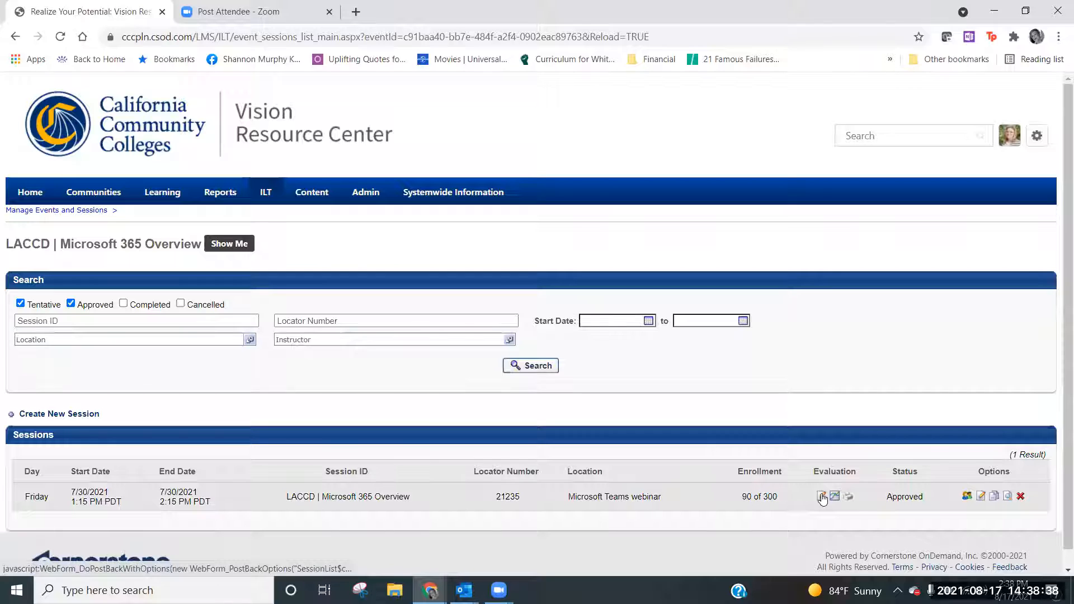
click(821, 497)
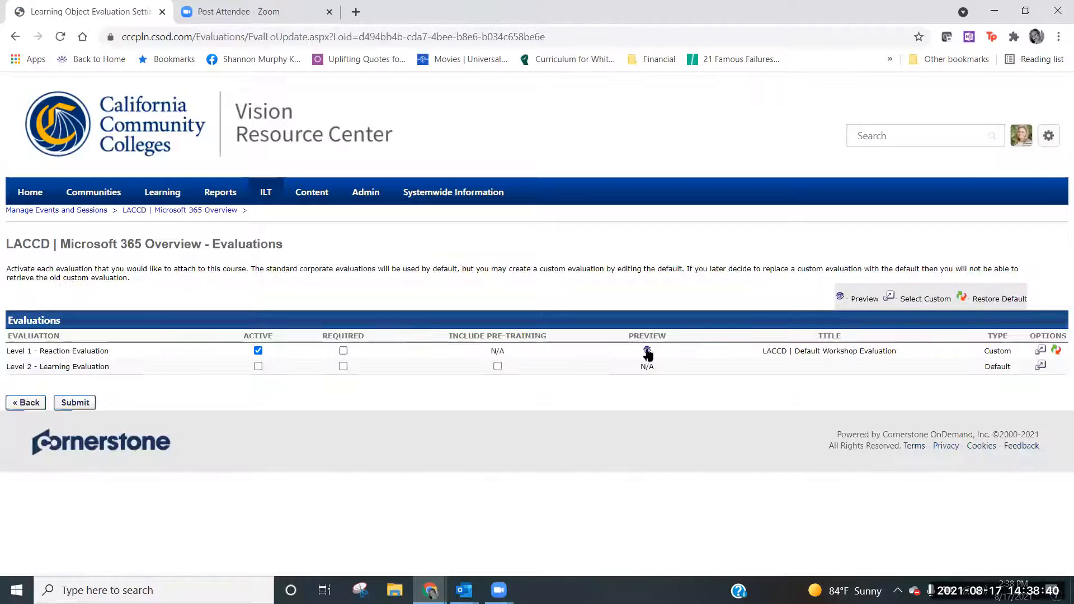
- Preview the questions of LACCD | Default Workshop Evaluation, close the preview, and submit the evaluation settings again
click(648, 352)
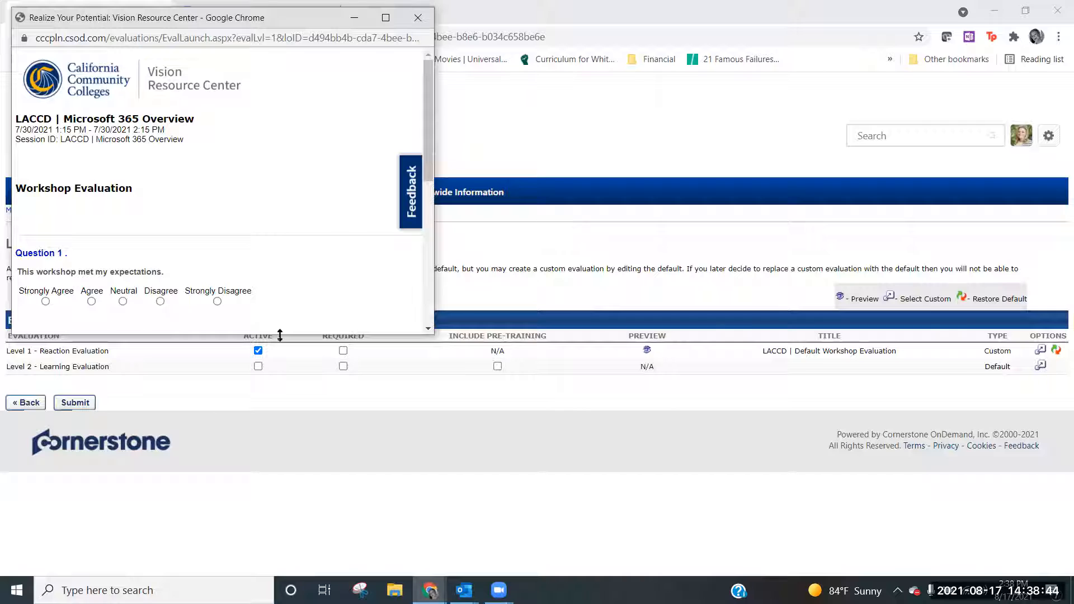
drag(280, 334, 280, 558)
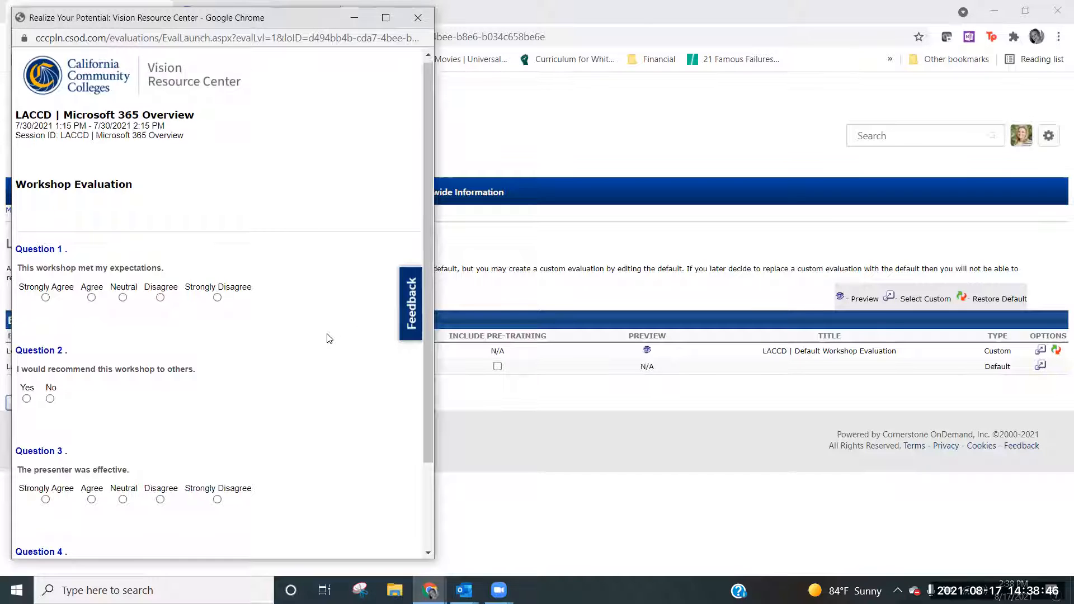
scroll(324, 345, down, 3)
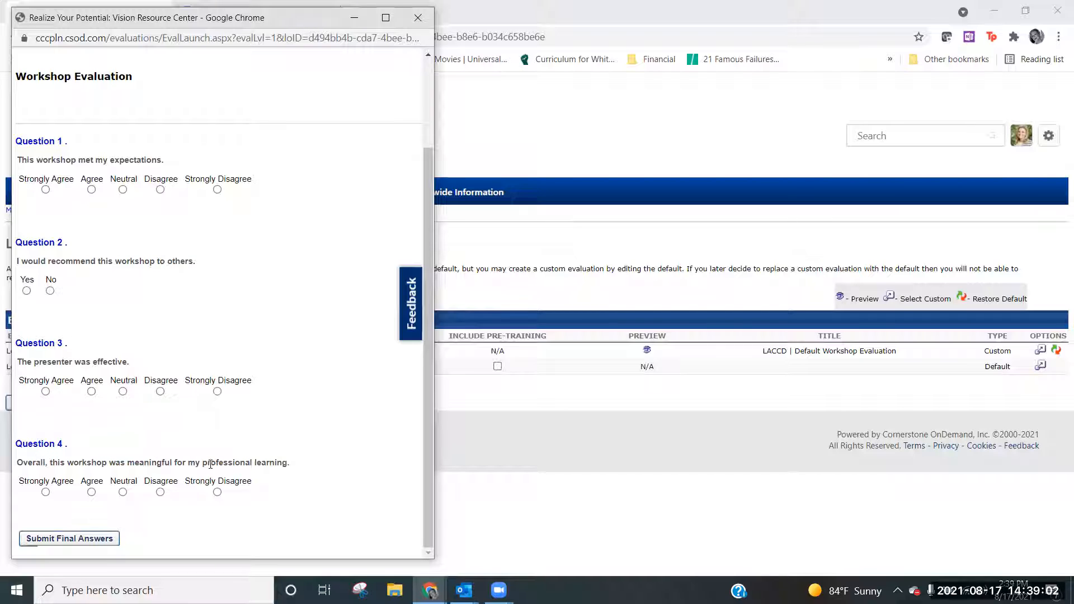
click(418, 24)
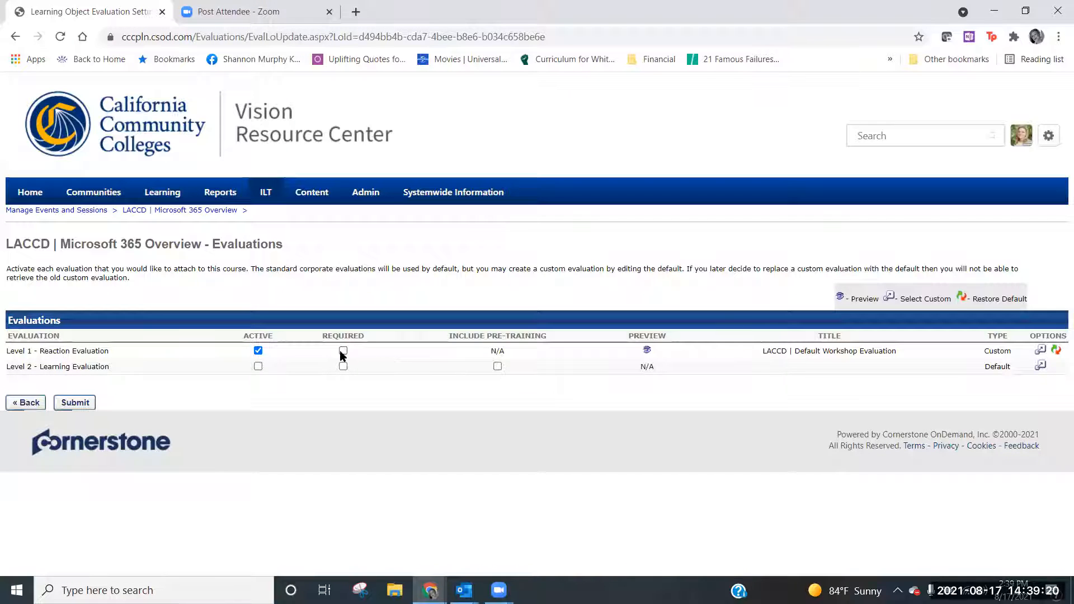
click(75, 403)
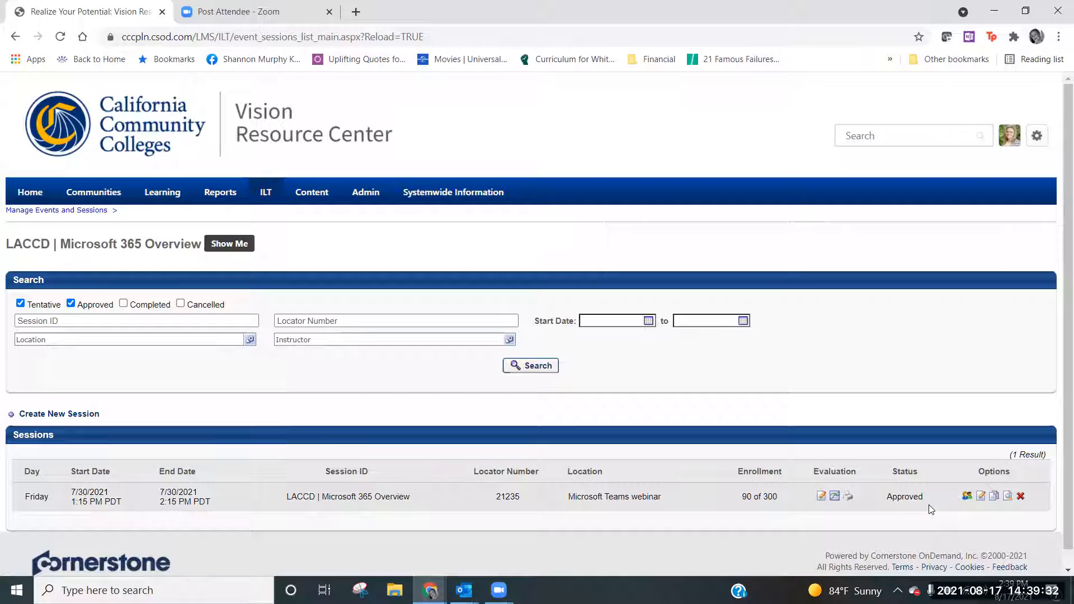
- Open the Microsoft 365 Overview session's email settings for editing and look through the list of email actions
click(979, 497)
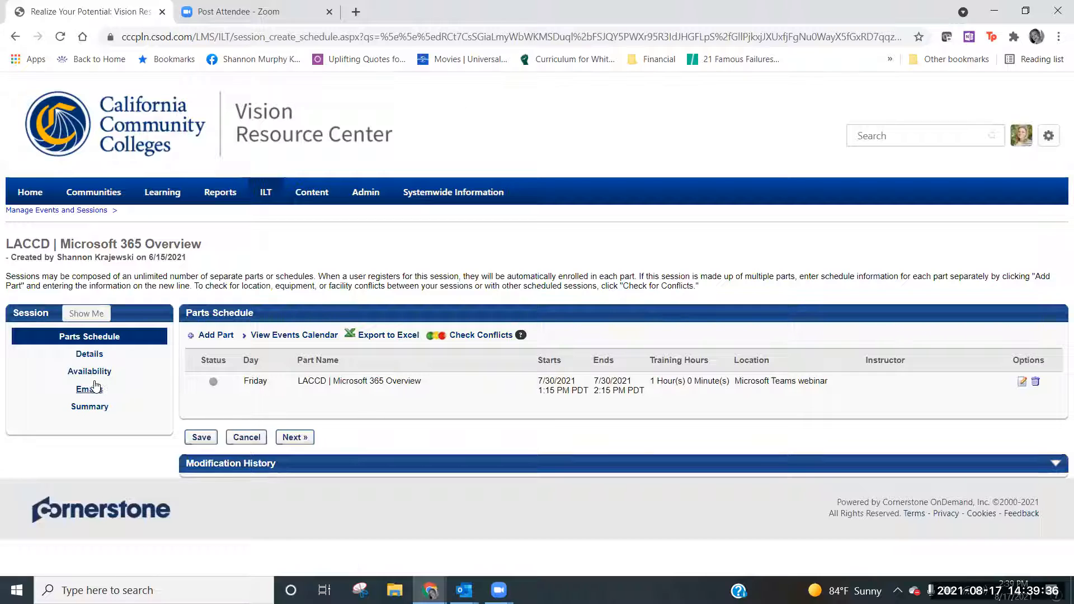
click(90, 390)
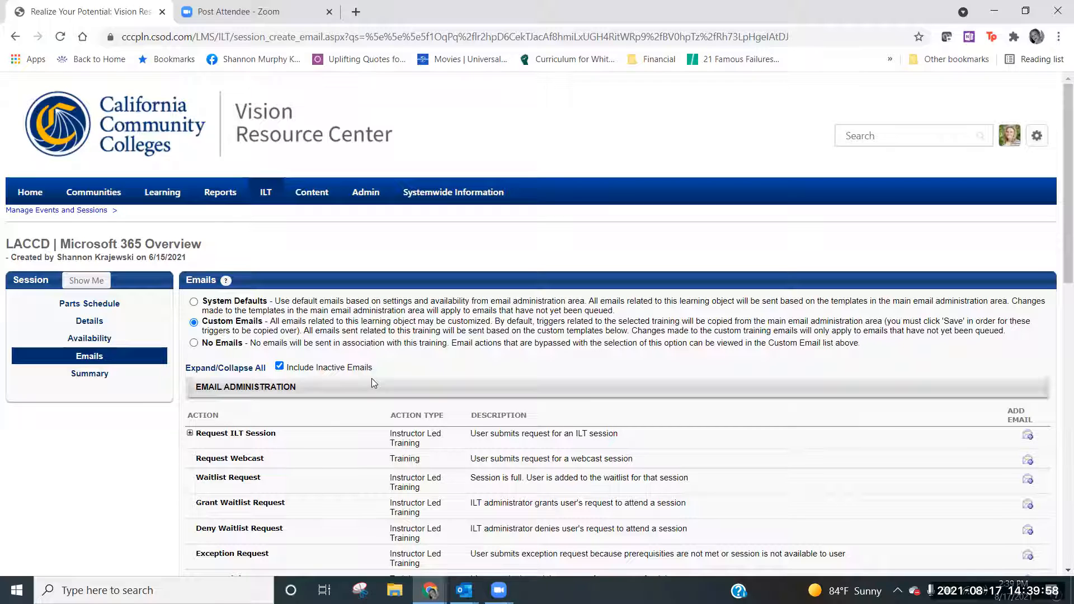
scroll(474, 392, down, 2)
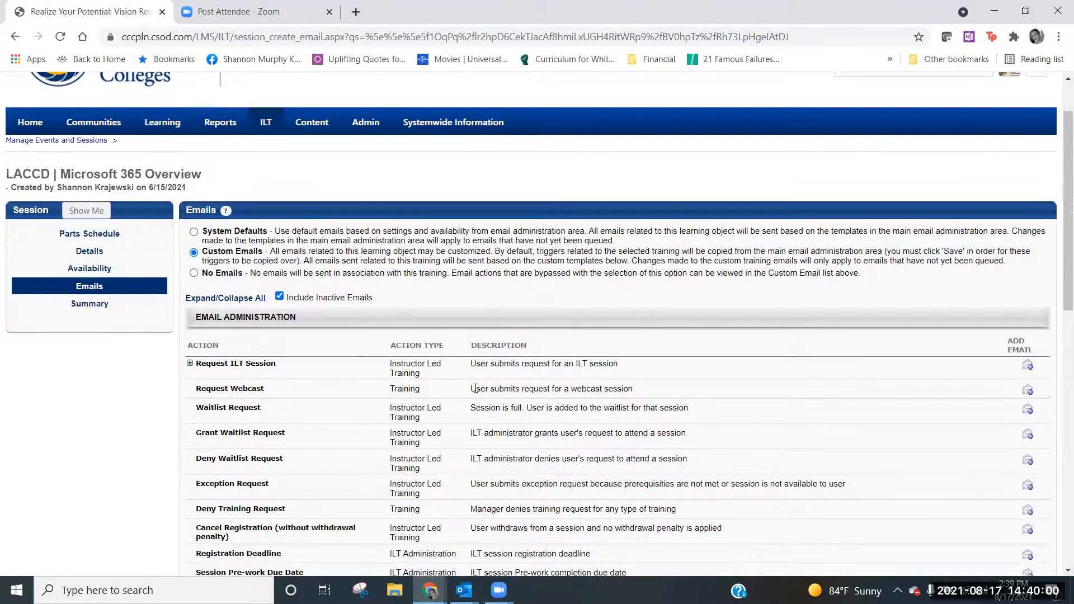
scroll(474, 392, down, 10)
scroll(474, 391, up, 6)
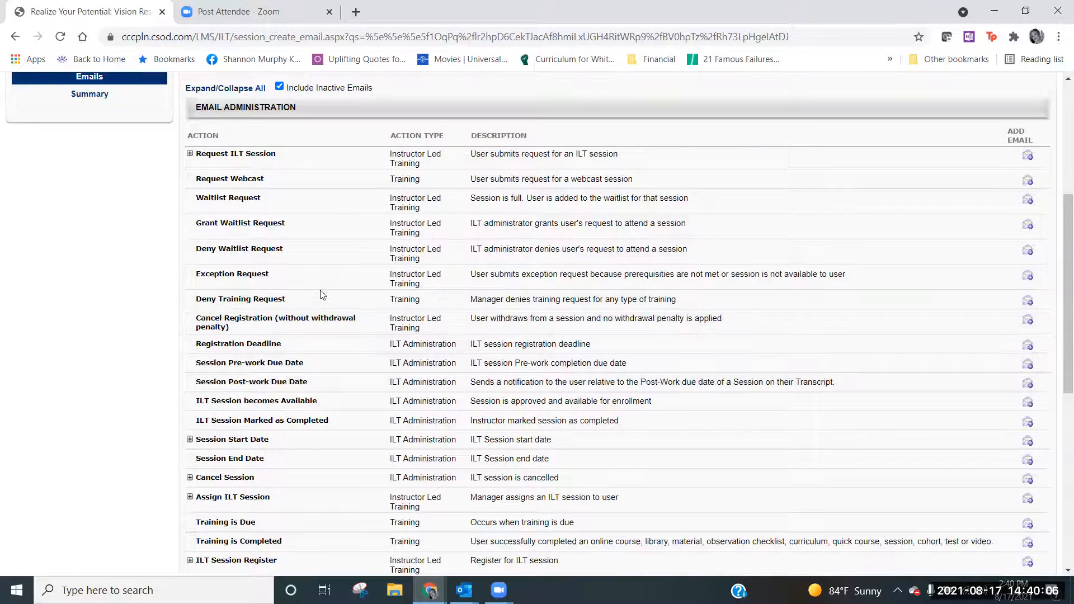
scroll(361, 294, down, 3)
scroll(361, 297, up, 8)
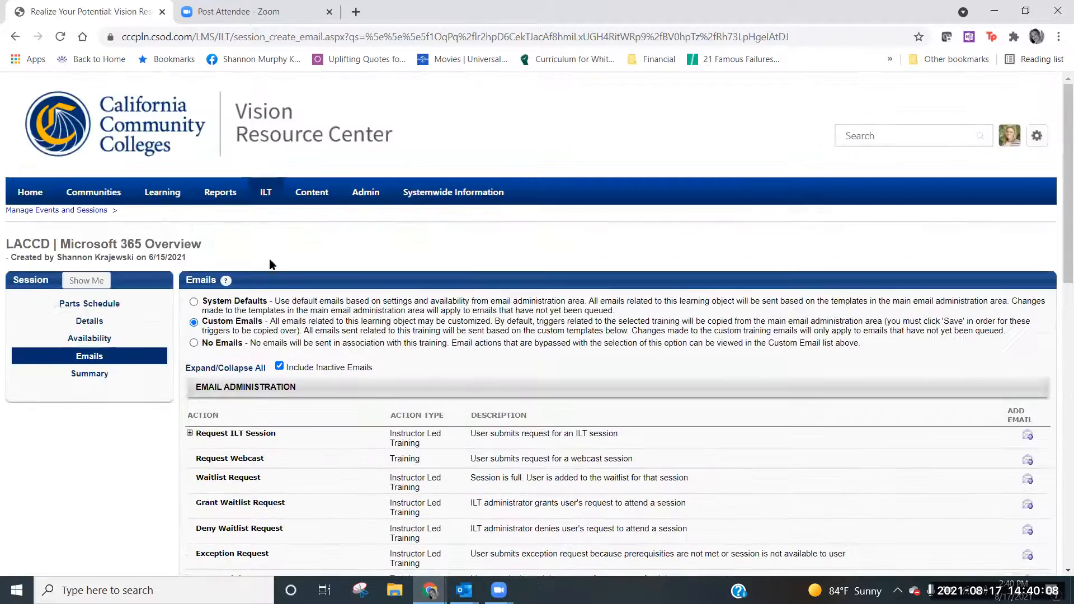
- Expand the emails under the Session Transcript Status Changed by Roster Submission action
scroll(402, 396, down, 4)
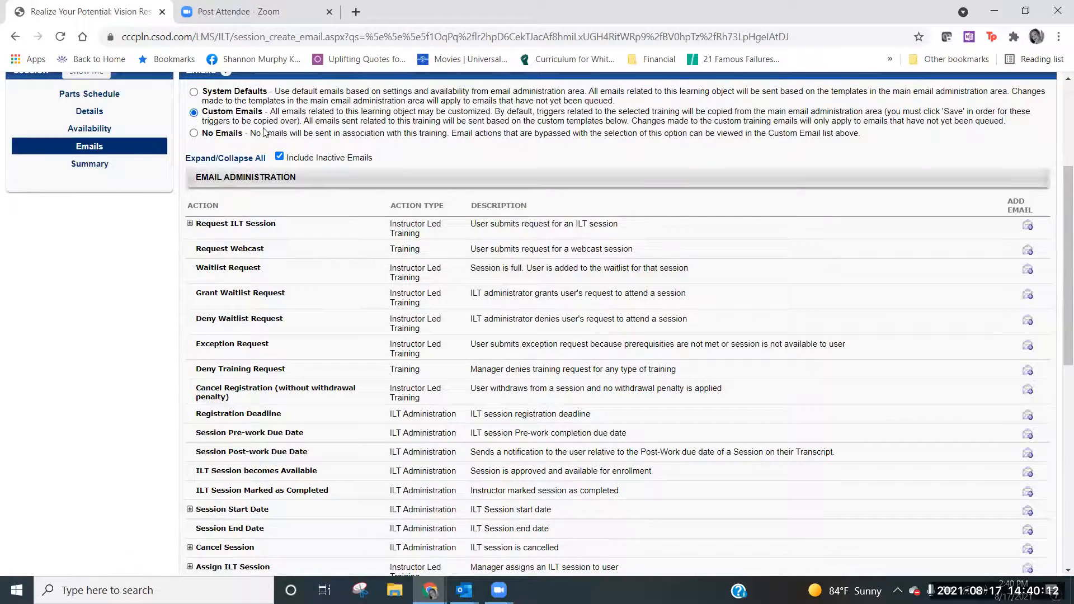
scroll(386, 257, down, 7)
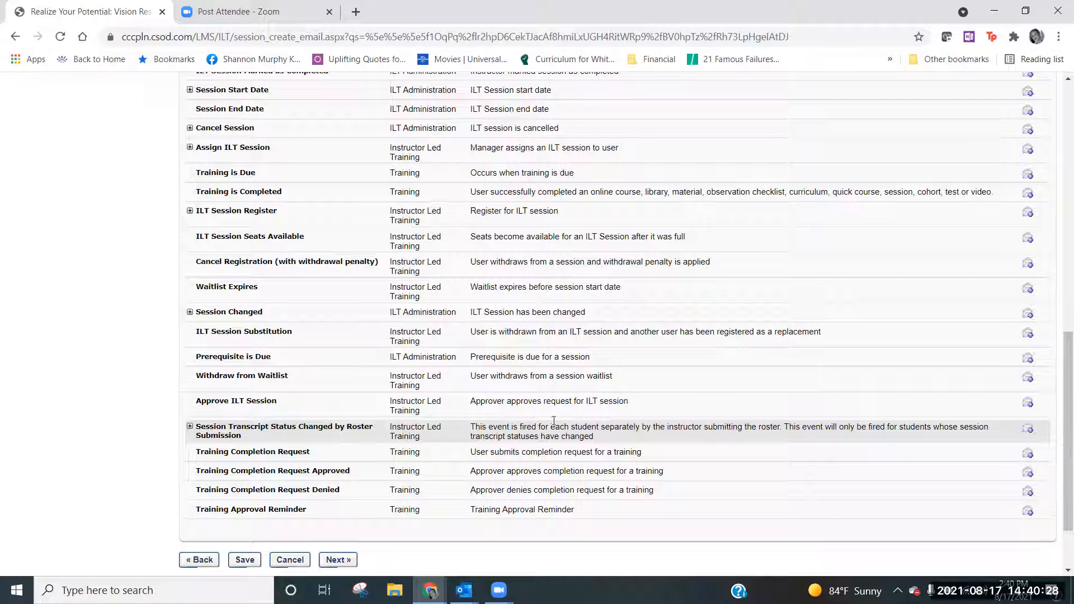
click(189, 427)
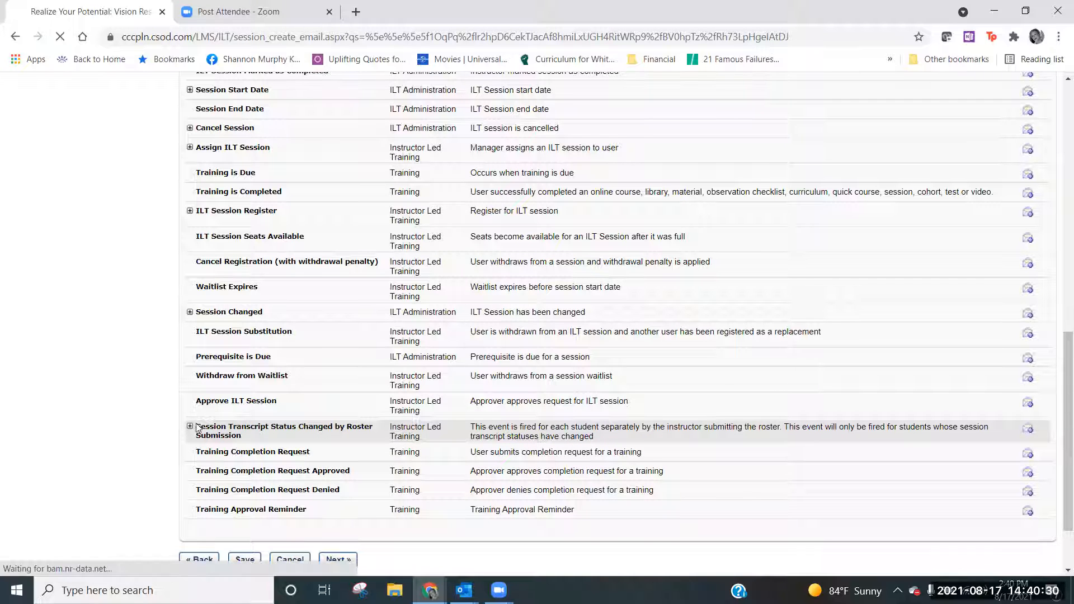
scroll(559, 409, down, 10)
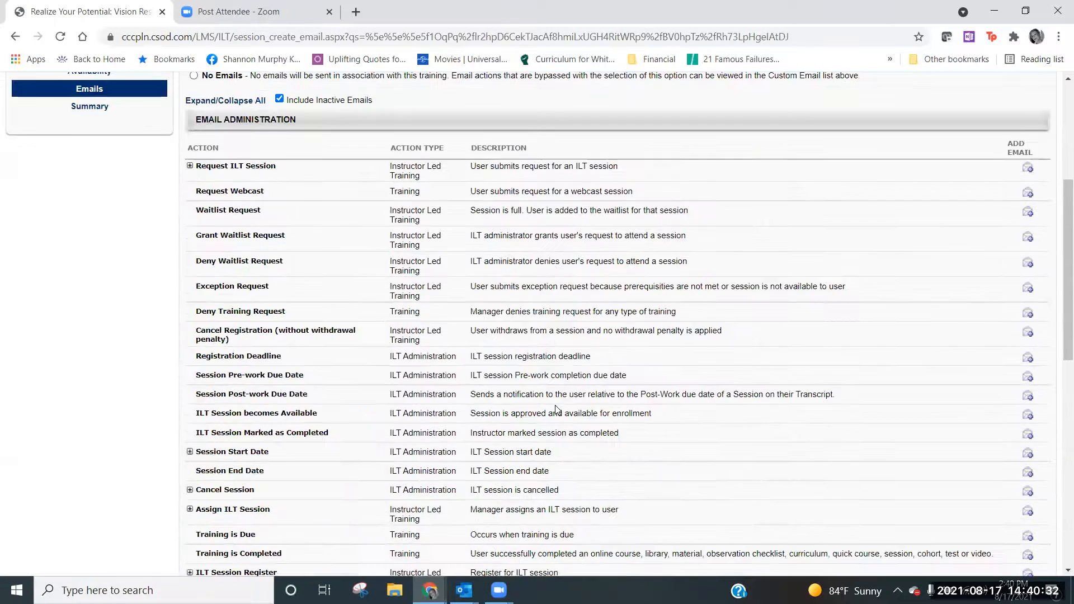
scroll(559, 409, down, 1)
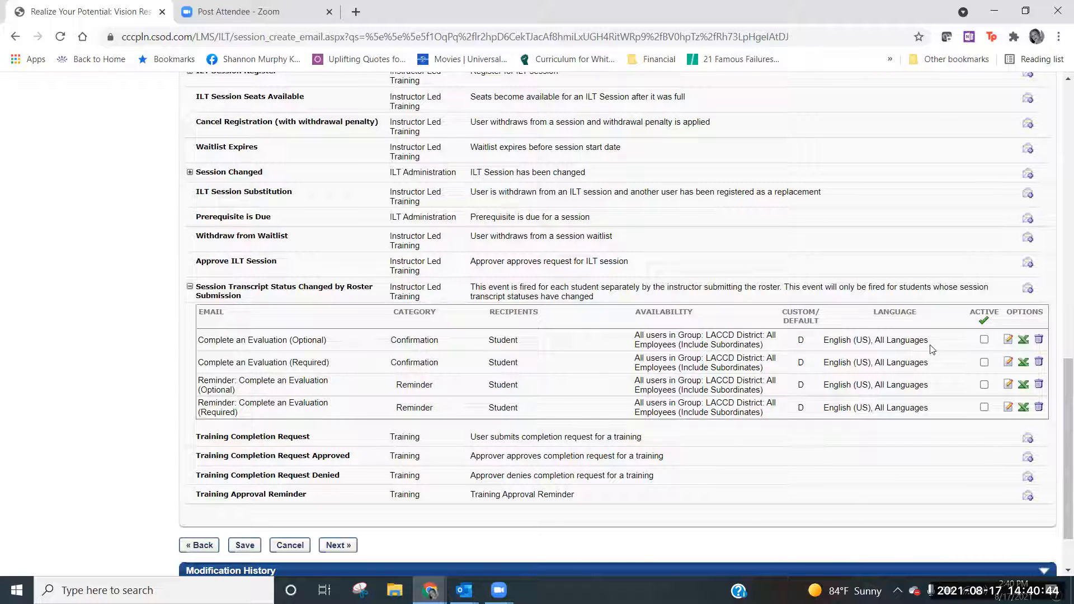
- Activate the Complete an Evaluation (Required) email and its required reminder, keeping the two optional evaluation emails inactive
click(984, 340)
click(984, 385)
click(984, 385)
click(984, 340)
click(984, 362)
click(985, 408)
- Open the Complete an Evaluation (Optional) email, read through its message, and cancel out of editing the session
click(1008, 339)
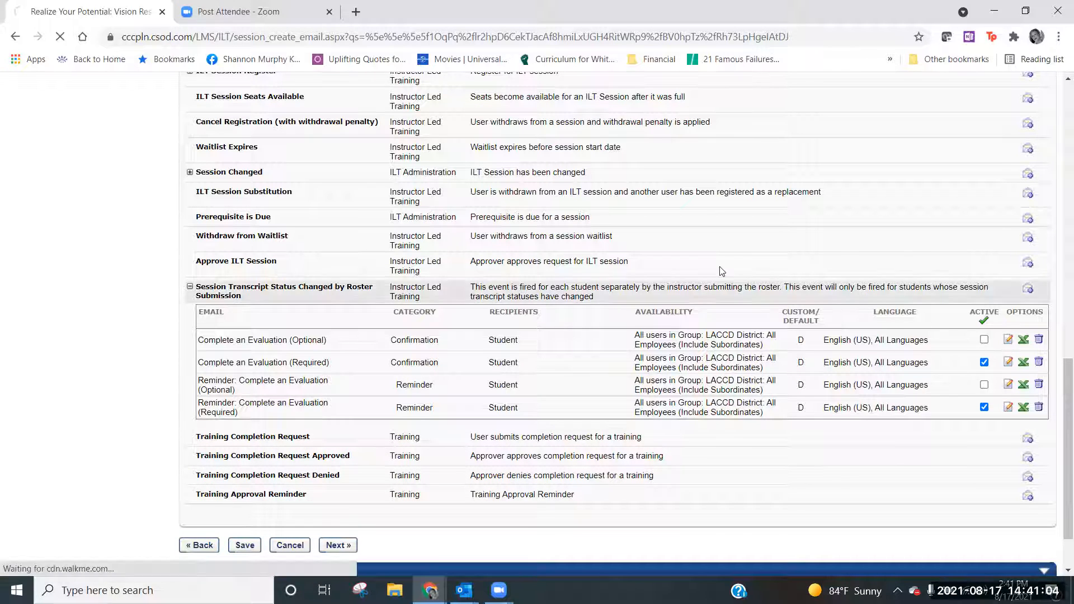
scroll(552, 296, down, 8)
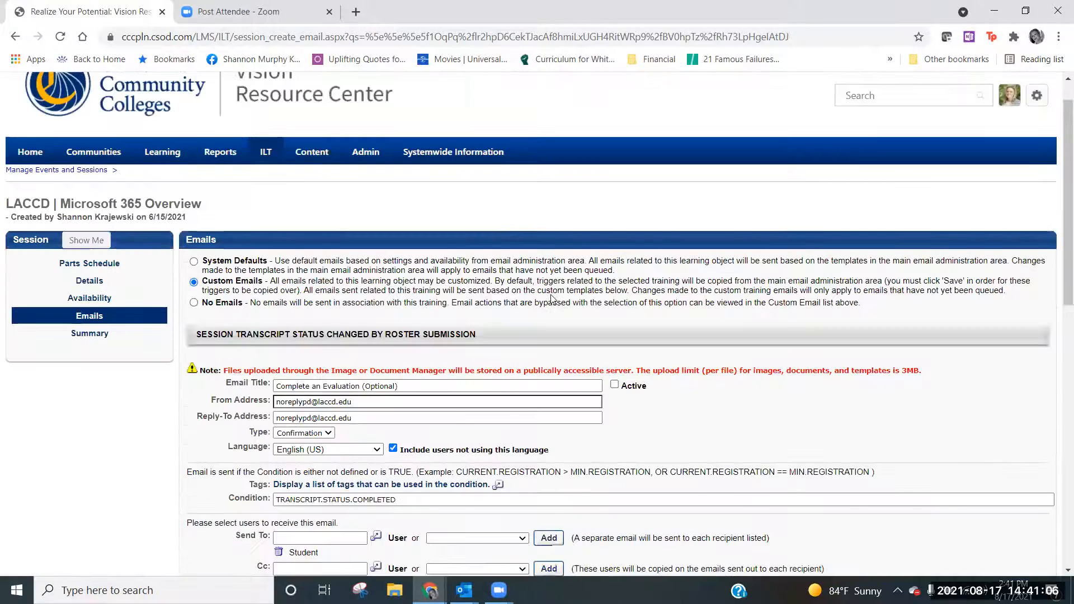
scroll(551, 296, down, 3)
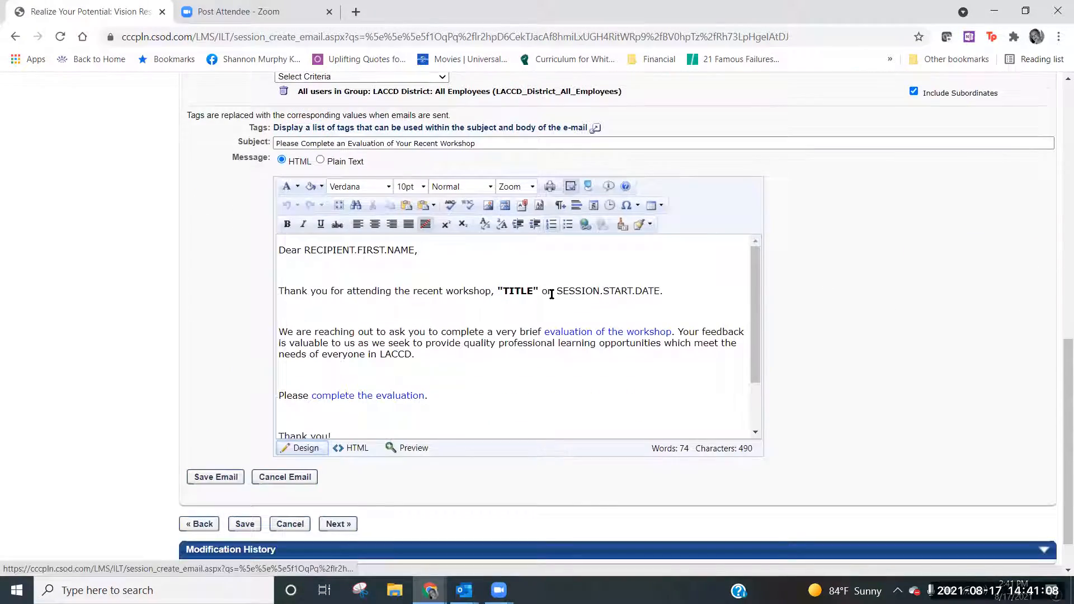
scroll(552, 294, up, 1)
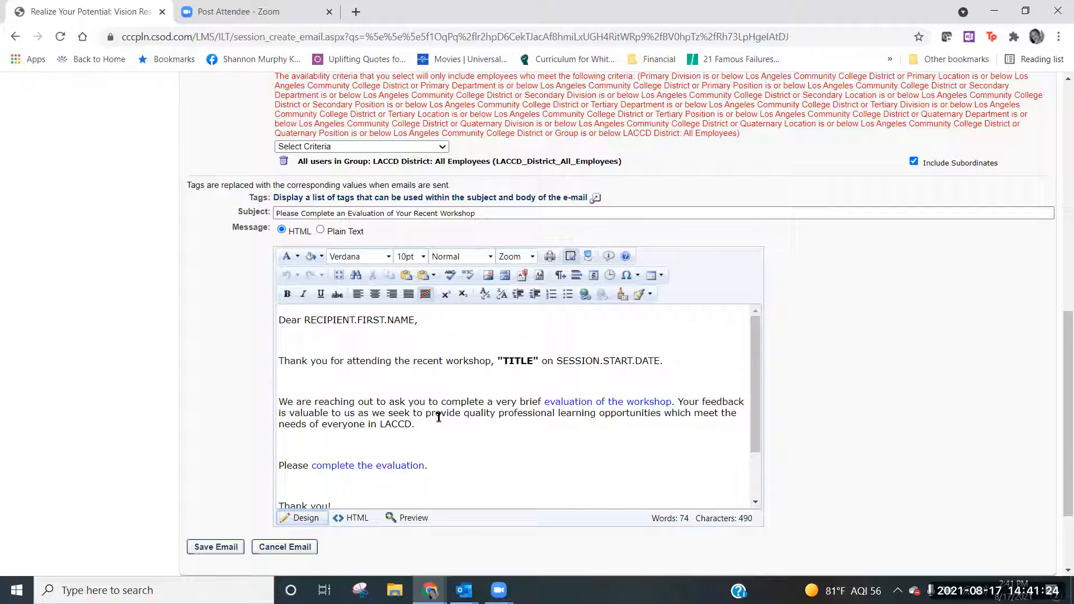
scroll(392, 407, down, 1)
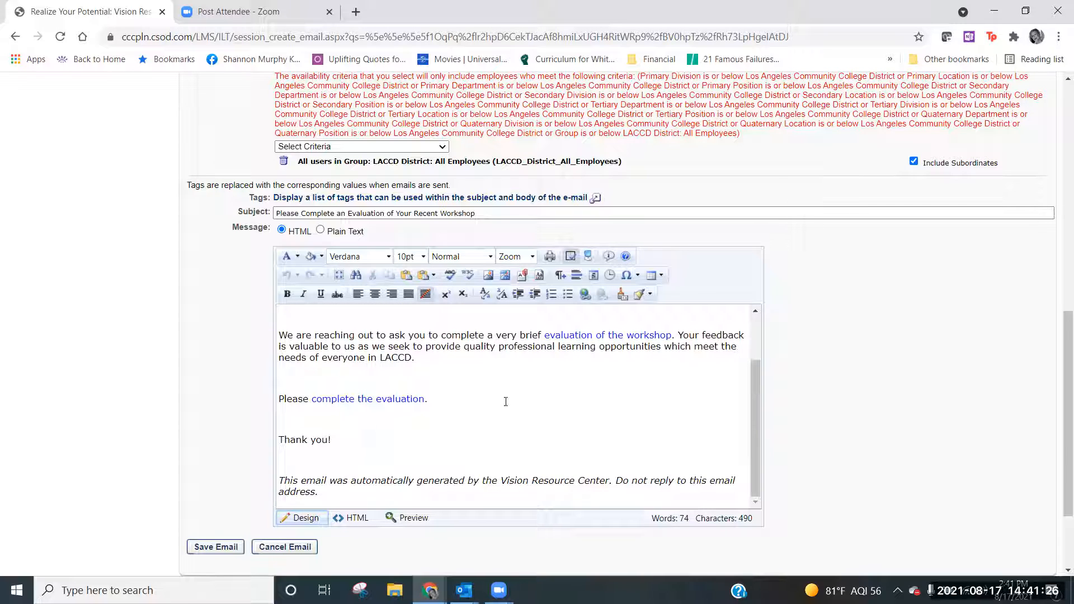
scroll(506, 402, up, 1)
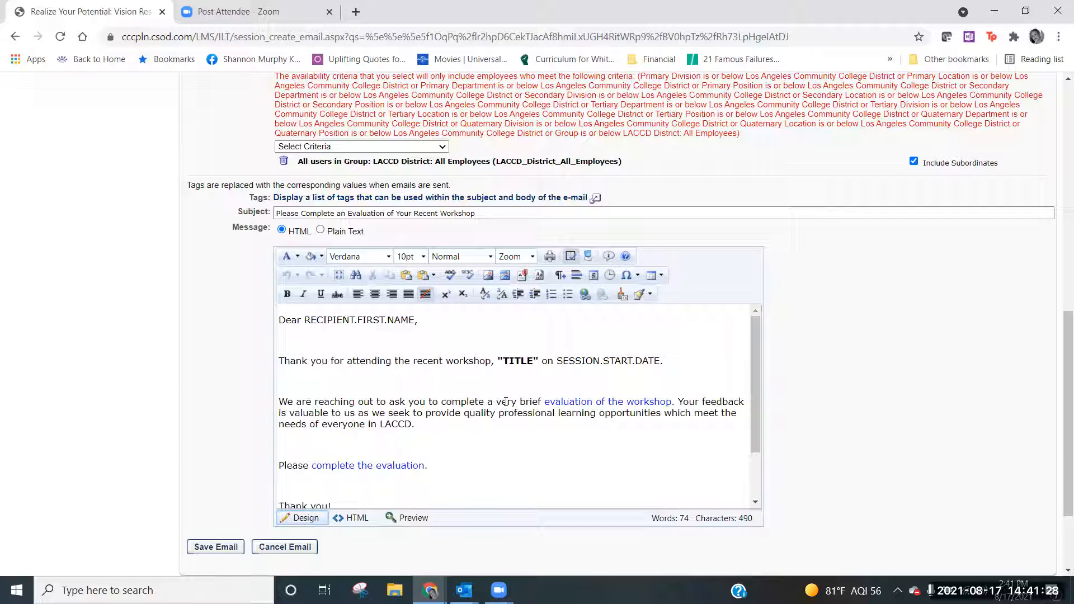
scroll(508, 403, down, 3)
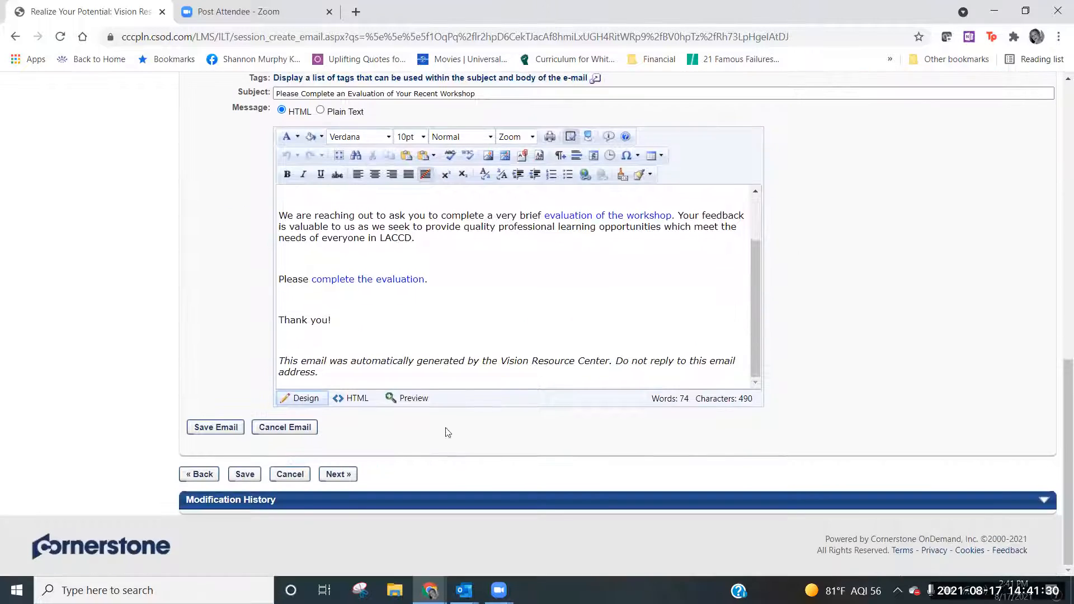
scroll(458, 401, up, 1)
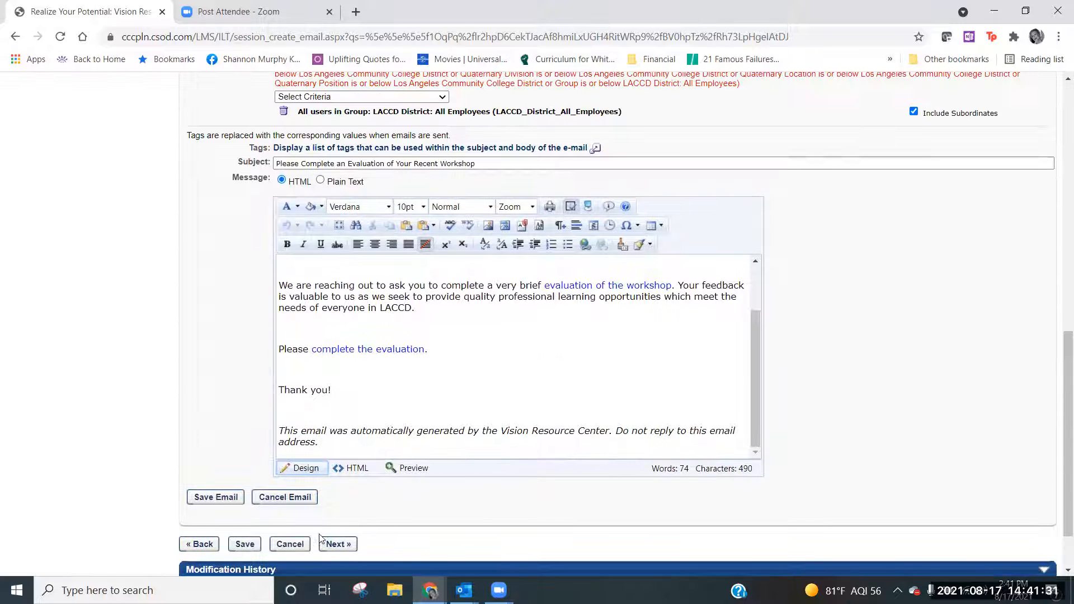
click(290, 545)
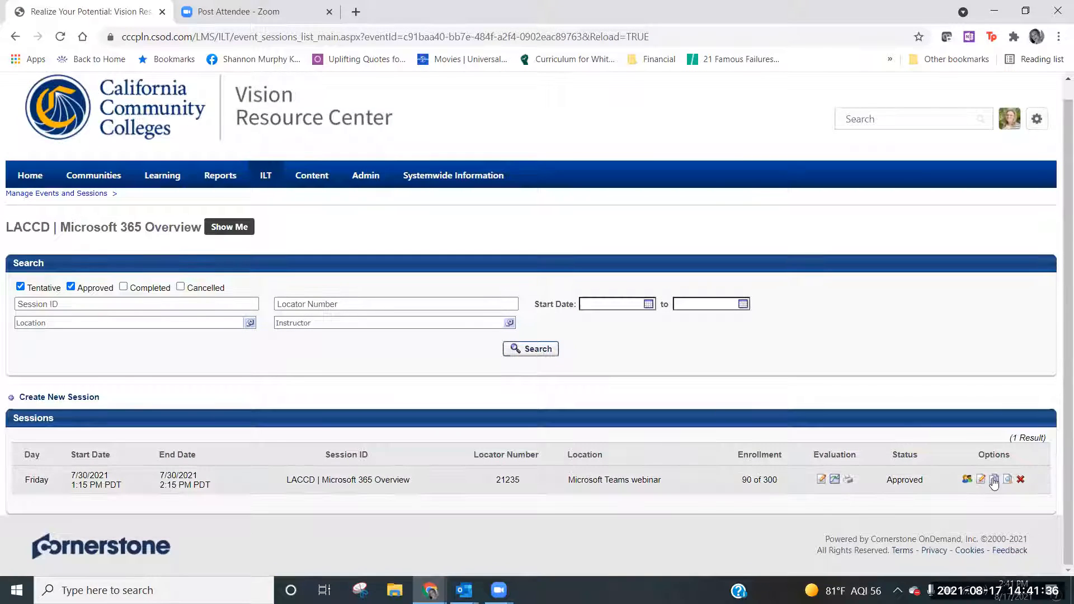
- Reopen the Microsoft 365 Overview session's email settings and expand the emails under Session Transcript Status Changed by Roster Submission
click(994, 481)
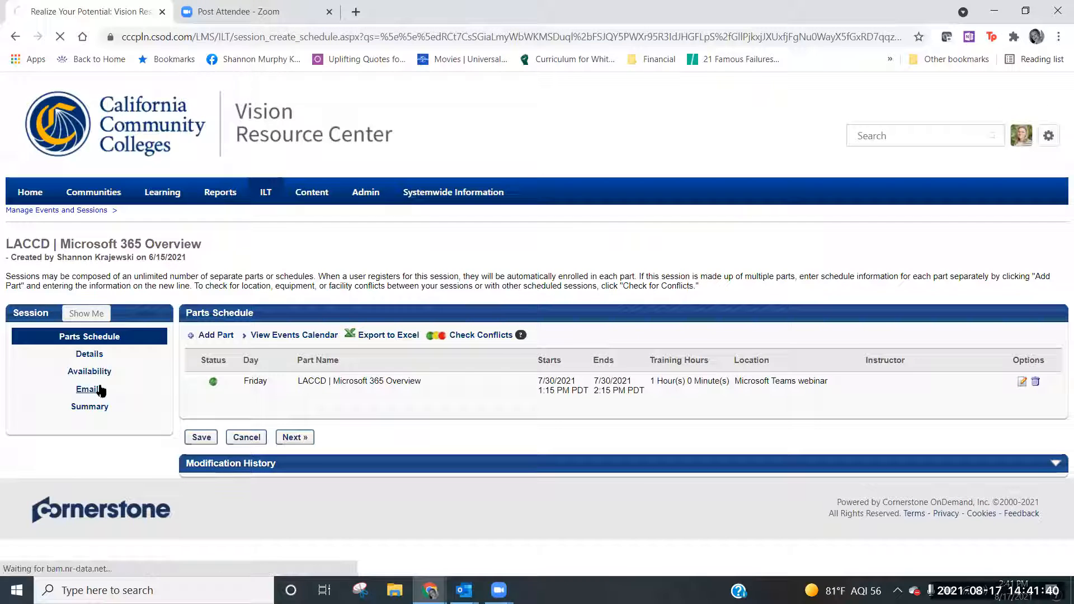
click(89, 389)
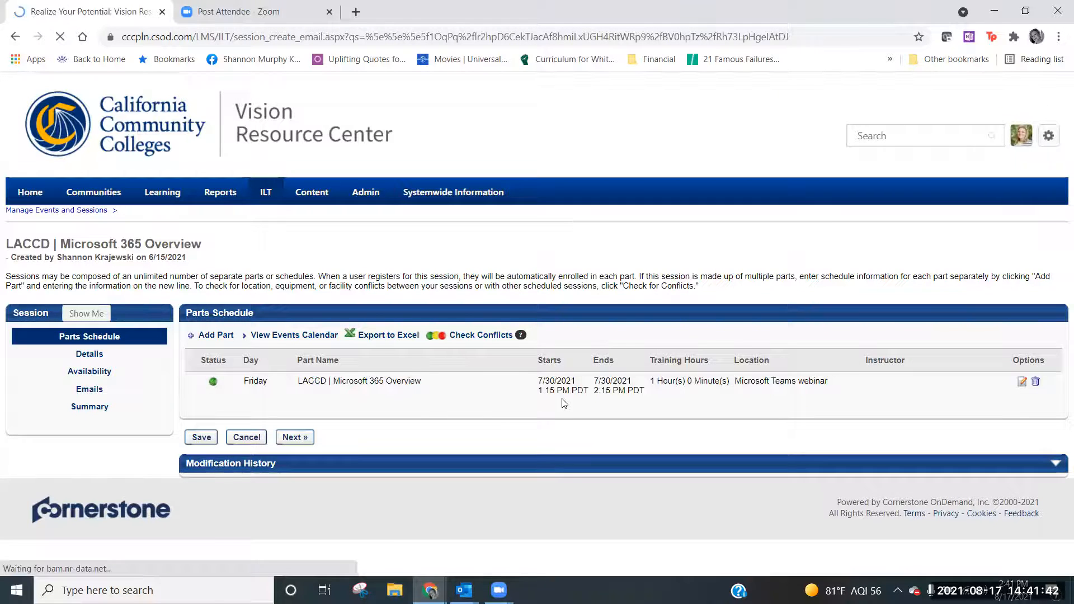
scroll(604, 391, down, 10)
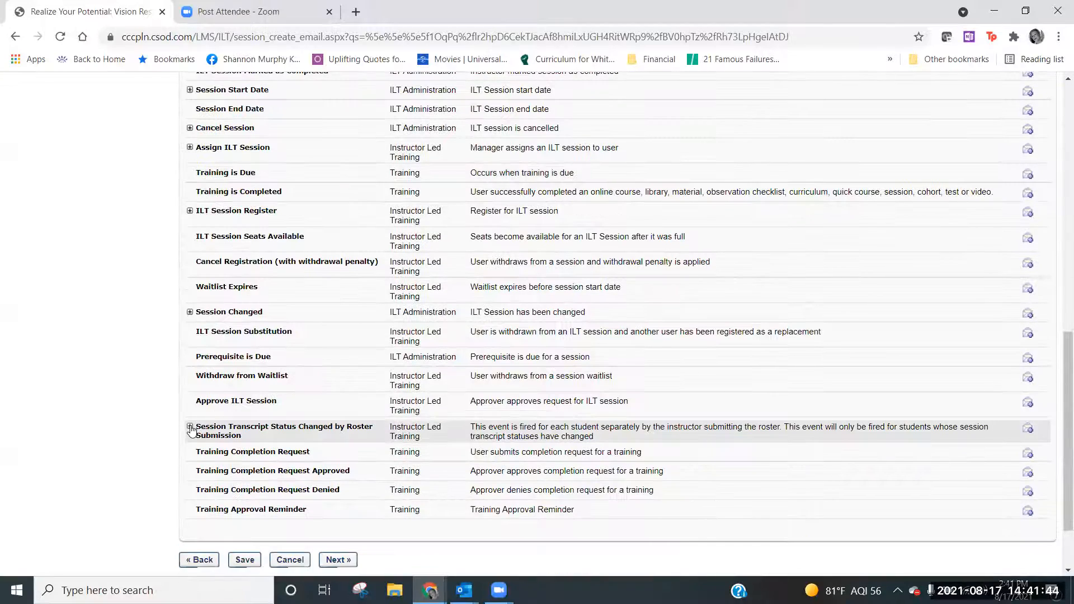
scroll(916, 415, down, 8)
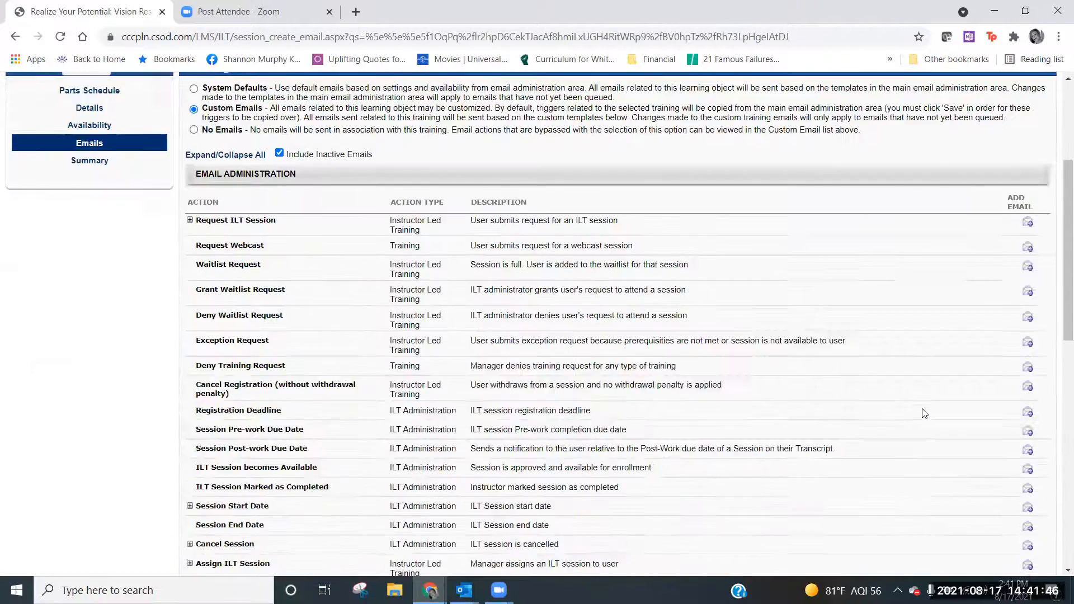
scroll(960, 384, down, 5)
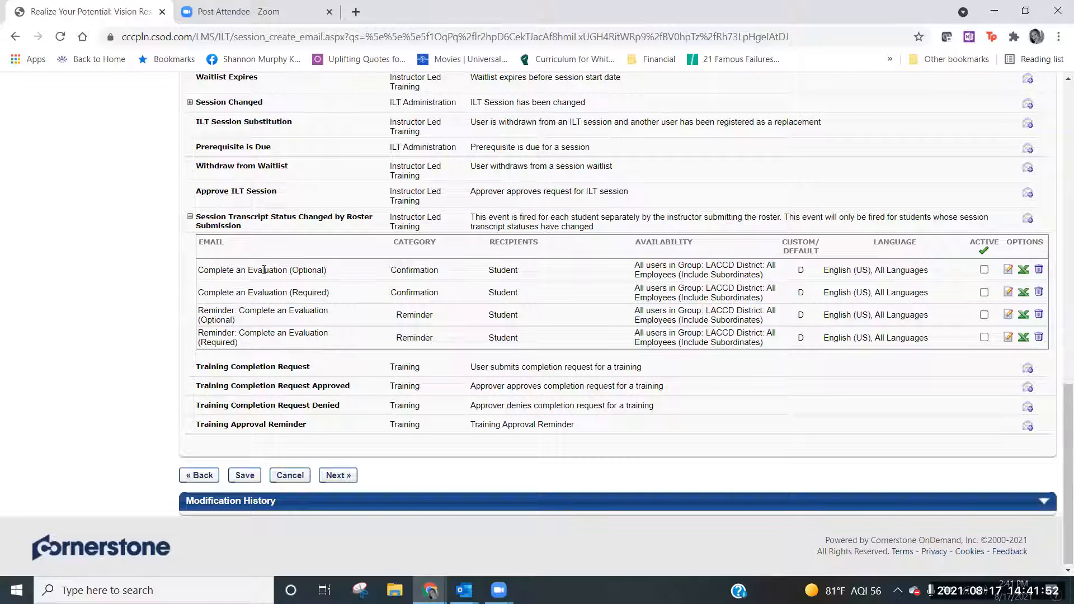
- Review the condition, availability and message of the Complete an Evaluation (Optional) email, then cancel the email without saving
click(1010, 270)
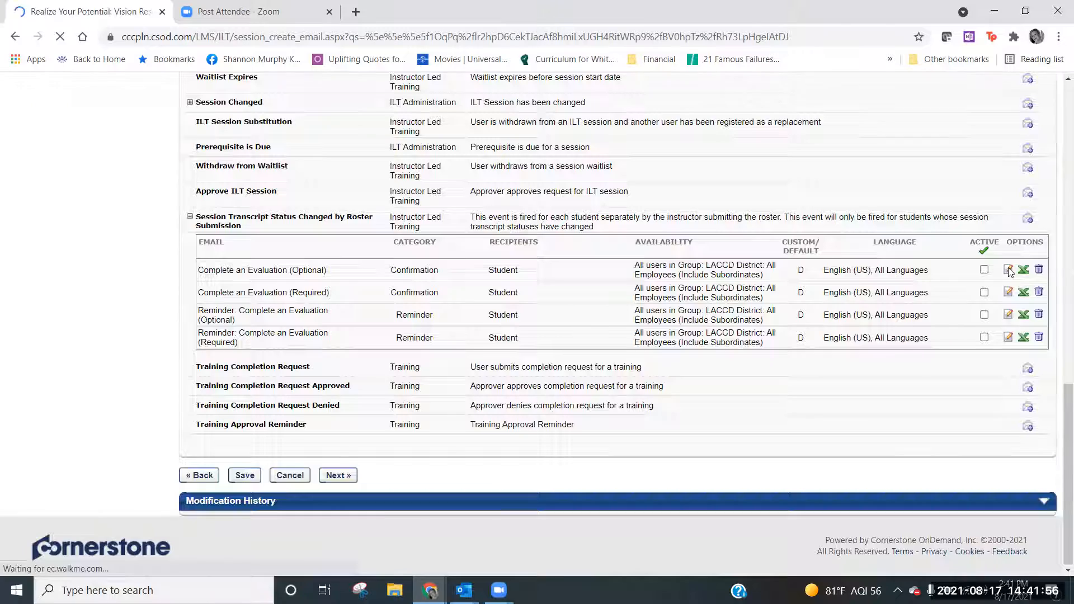
scroll(700, 282, down, 7)
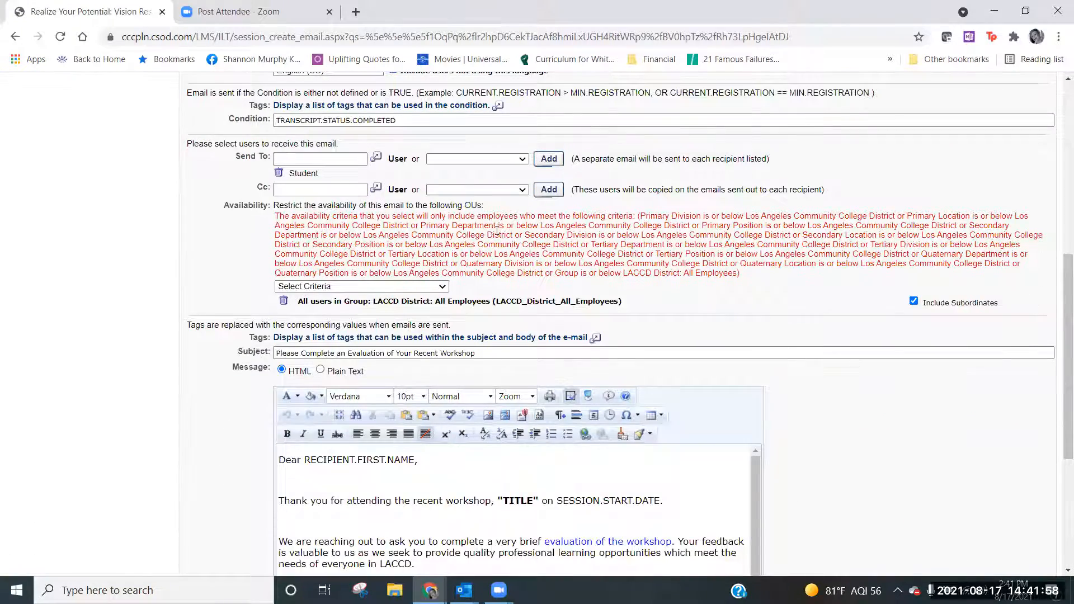
scroll(481, 231, up, 3)
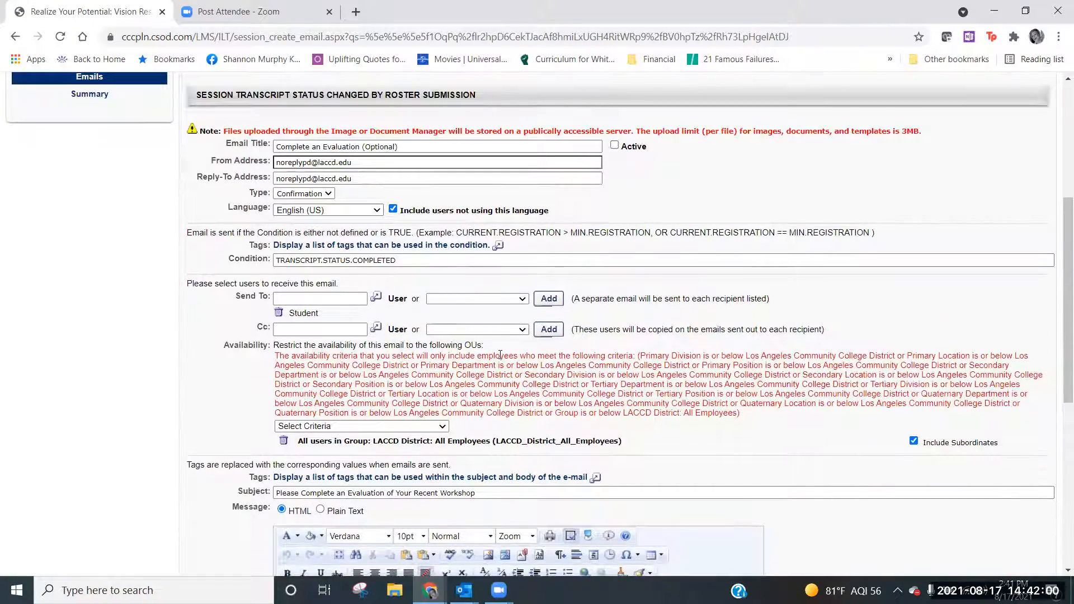
scroll(487, 339, down, 1)
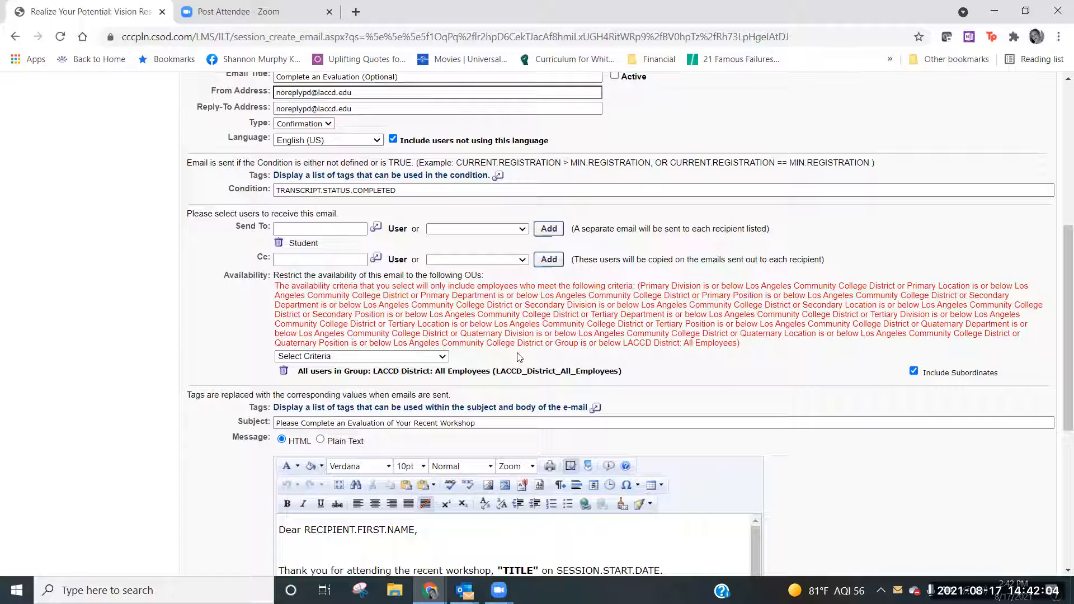
drag(398, 191, 268, 189)
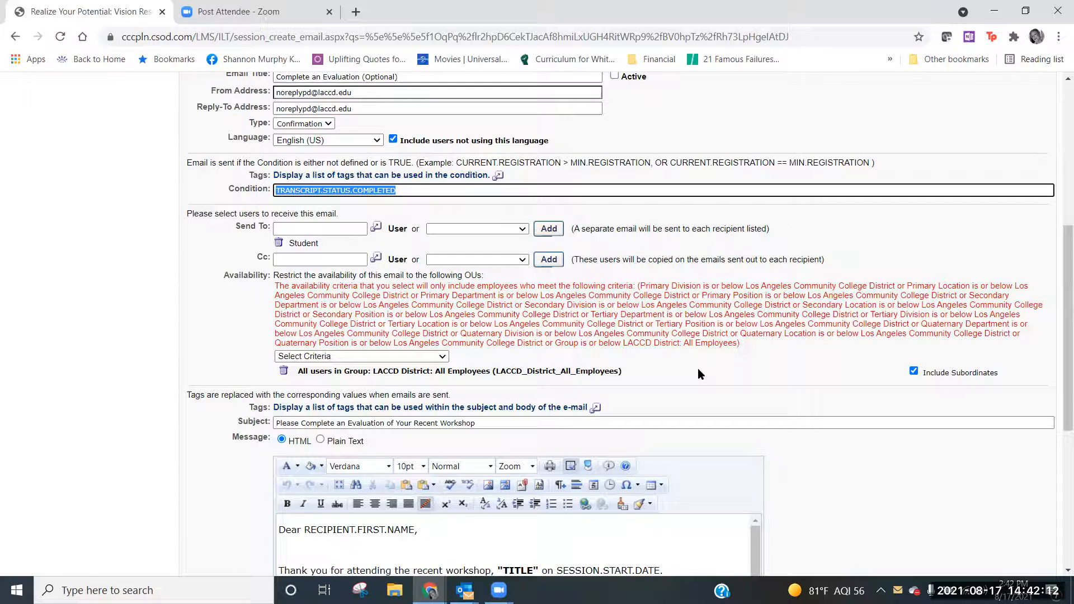
scroll(698, 368, down, 6)
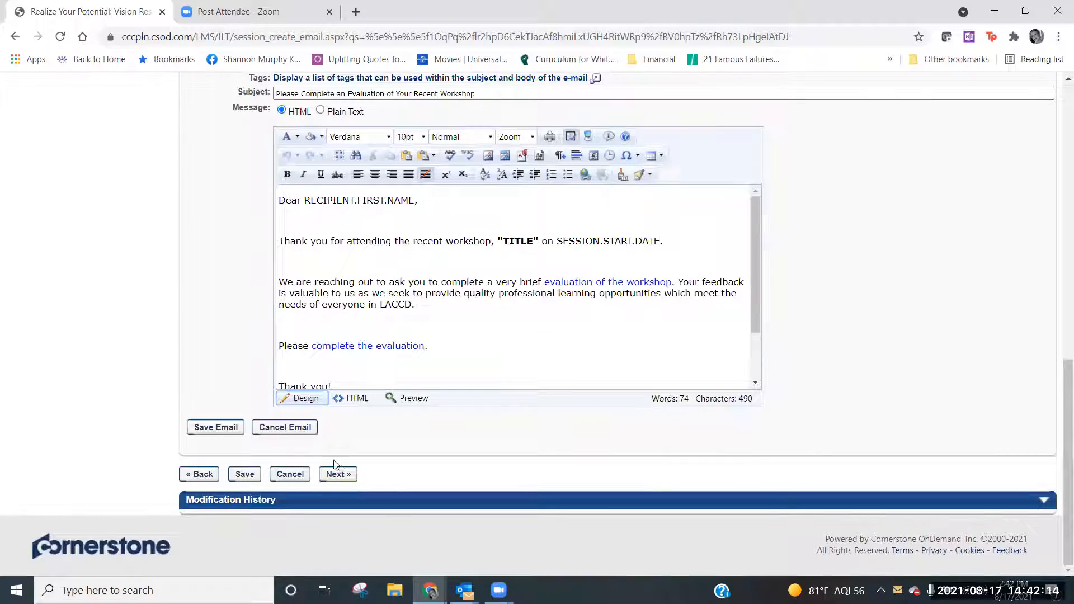
click(305, 432)
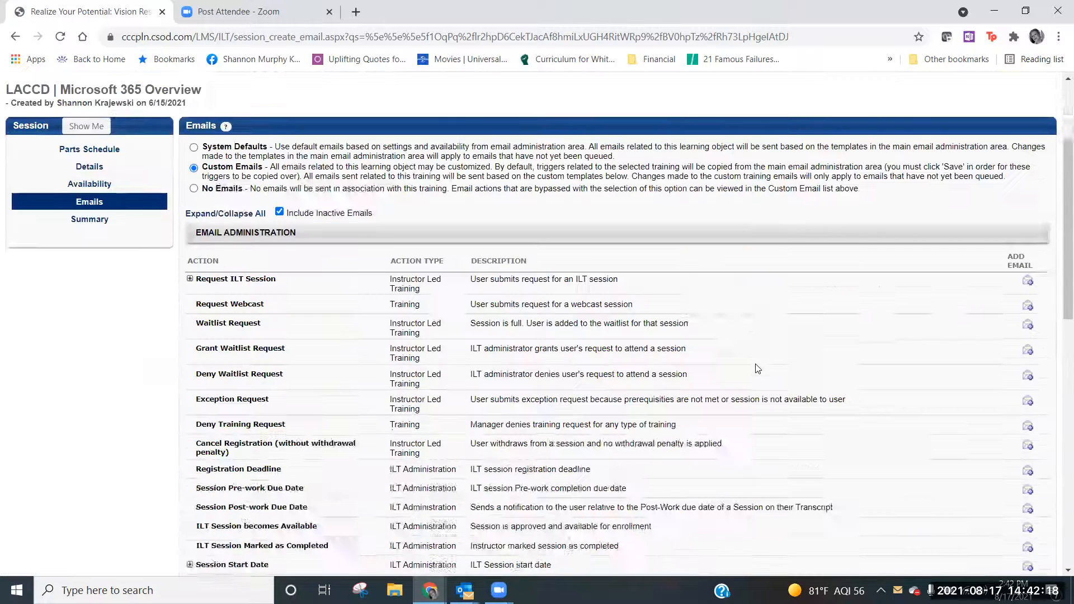
- Review the timing and message of the Reminder: Complete an Evaluation (Optional) email, including its disregard sentence, and cancel the email without saving
scroll(758, 369, down, 15)
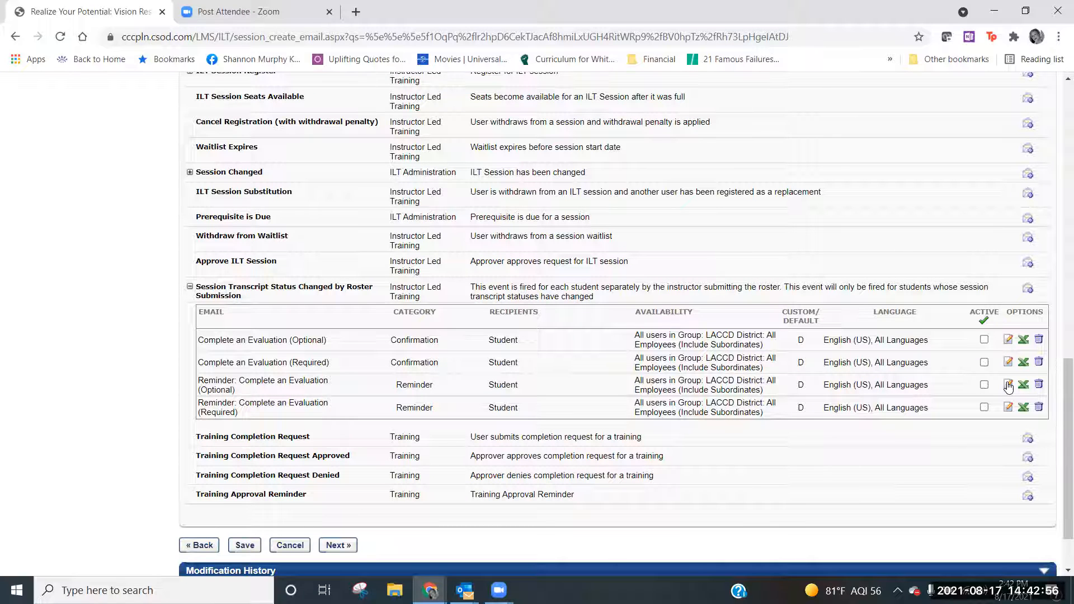
click(1008, 385)
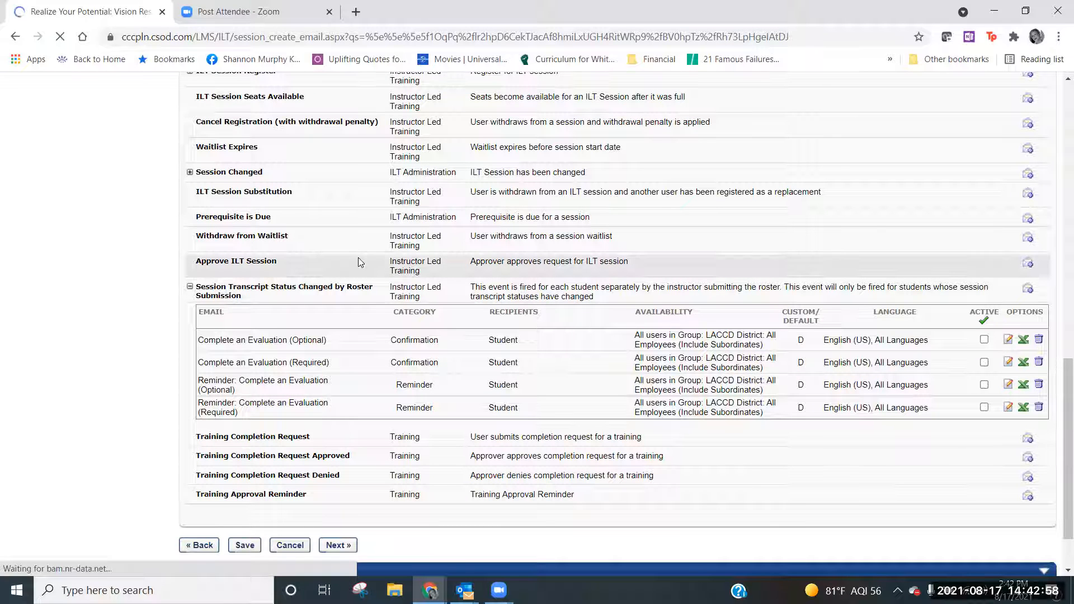
scroll(438, 336, down, 3)
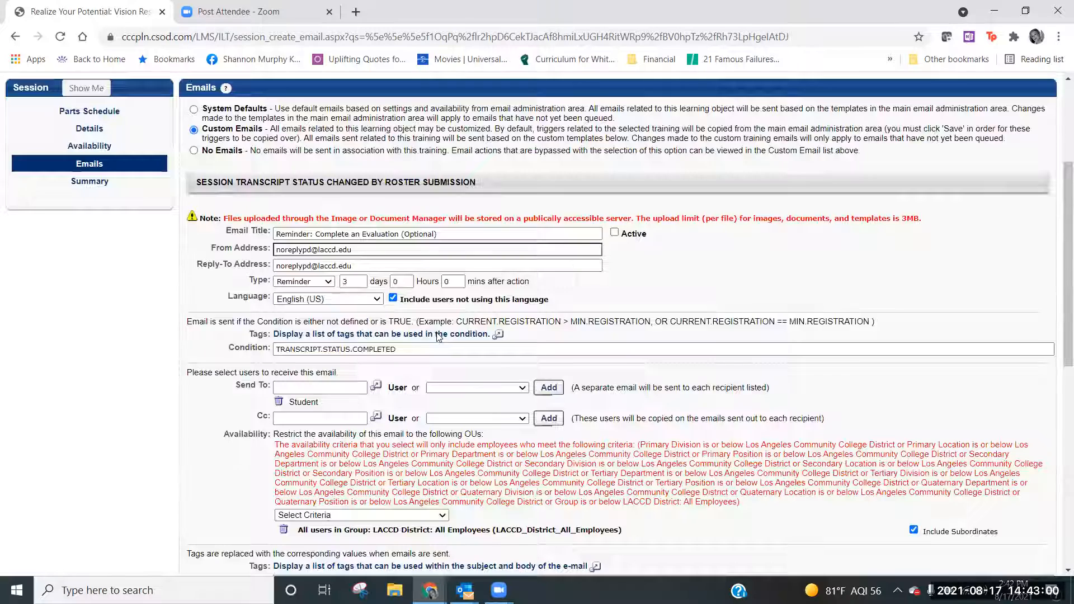
scroll(438, 336, down, 9)
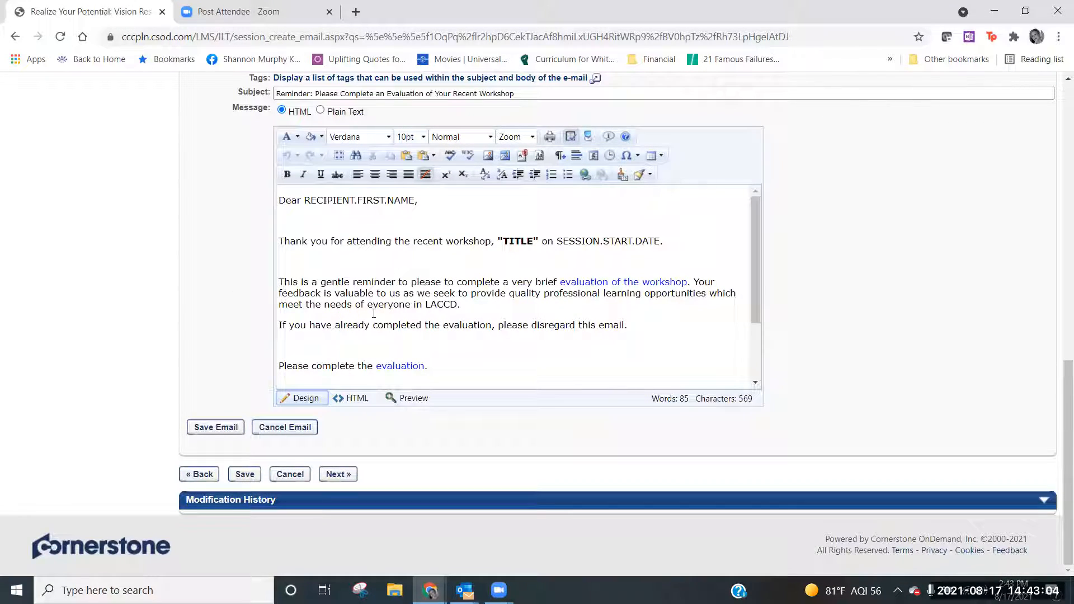
drag(279, 327, 637, 328)
scroll(626, 330, down, 1)
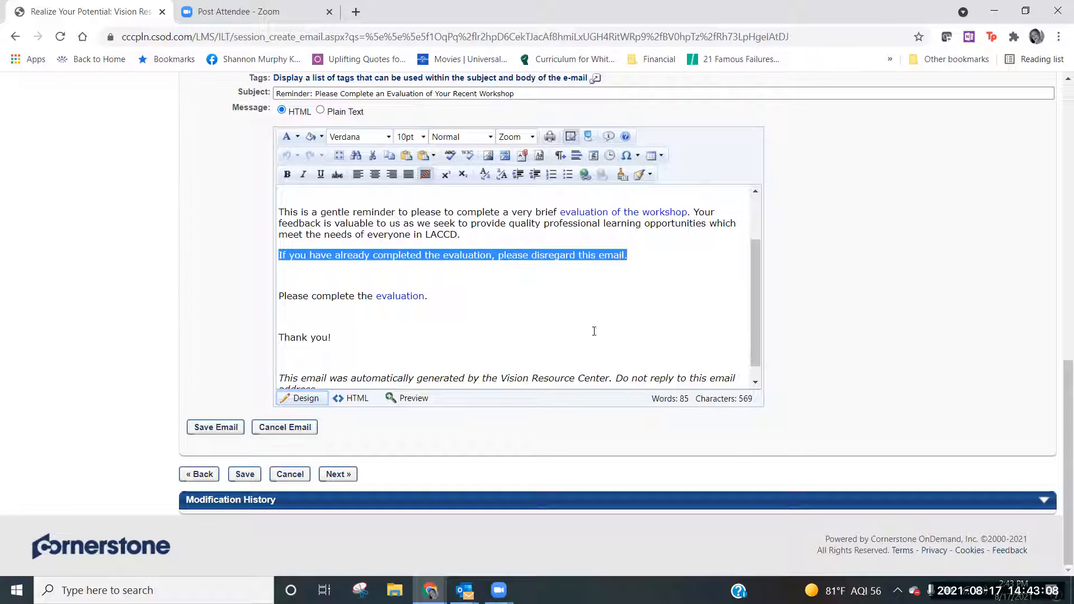
click(286, 427)
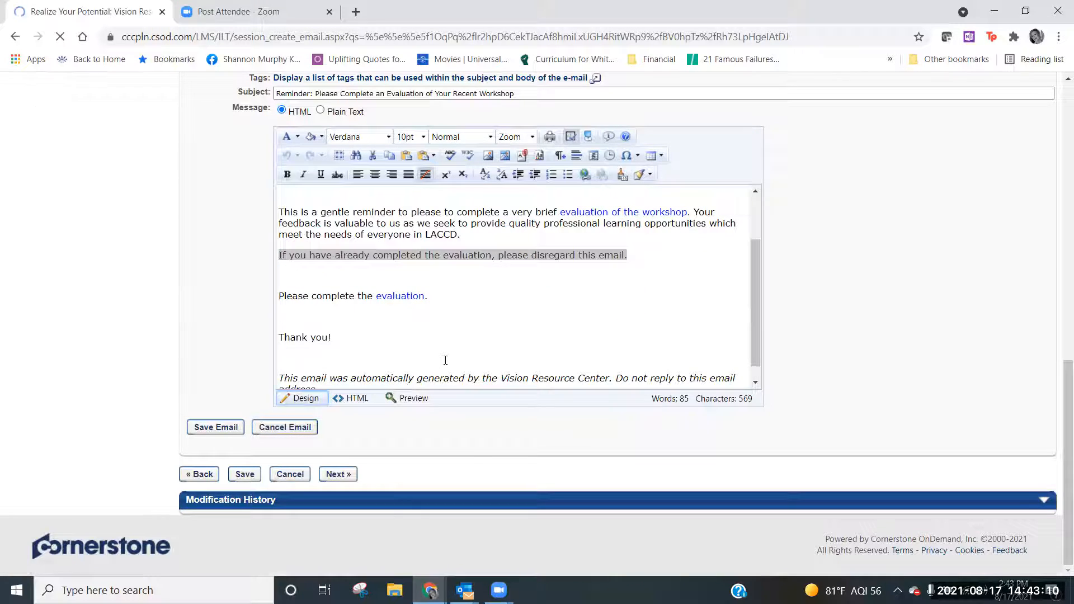
- Review the condition, subject and message of the Complete an Evaluation (Required) email, then cancel the email without saving
scroll(472, 367, down, 14)
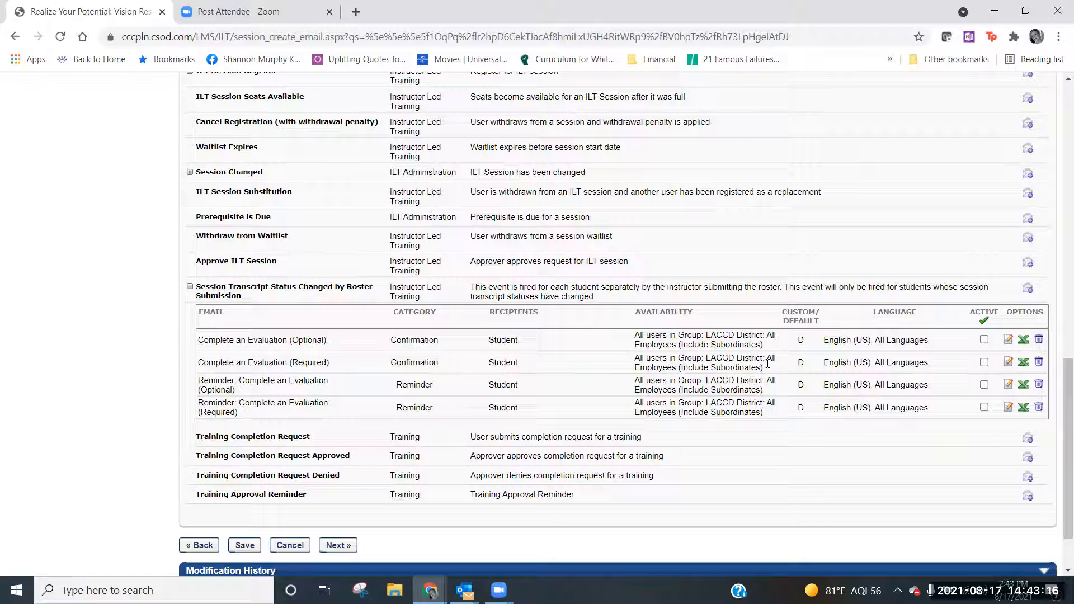
click(1007, 363)
scroll(593, 338, down, 1)
scroll(593, 338, down, 10)
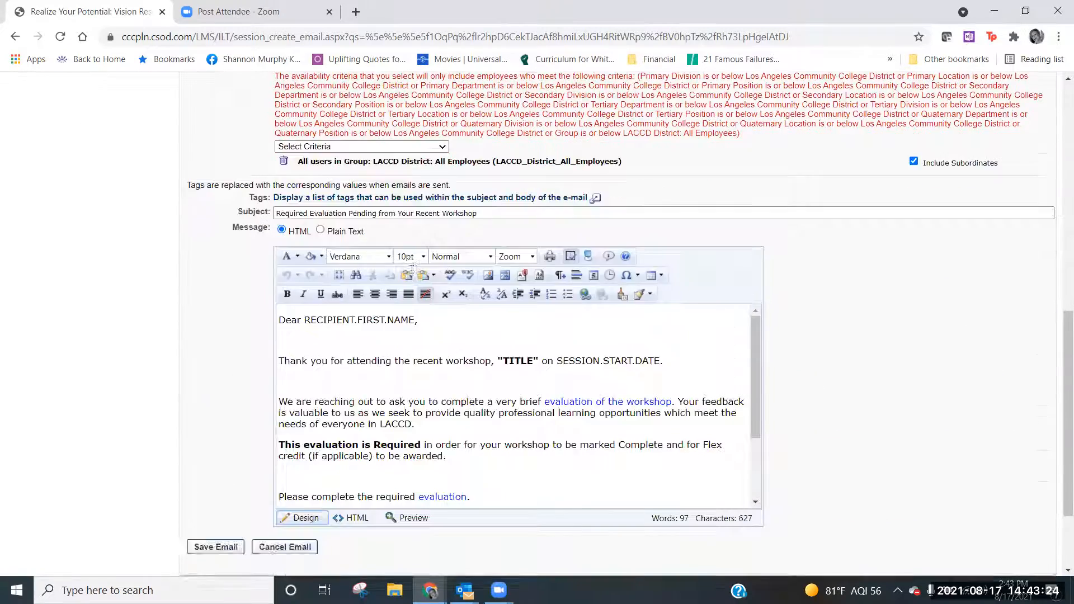
scroll(446, 186, up, 5)
drag(446, 189, 273, 190)
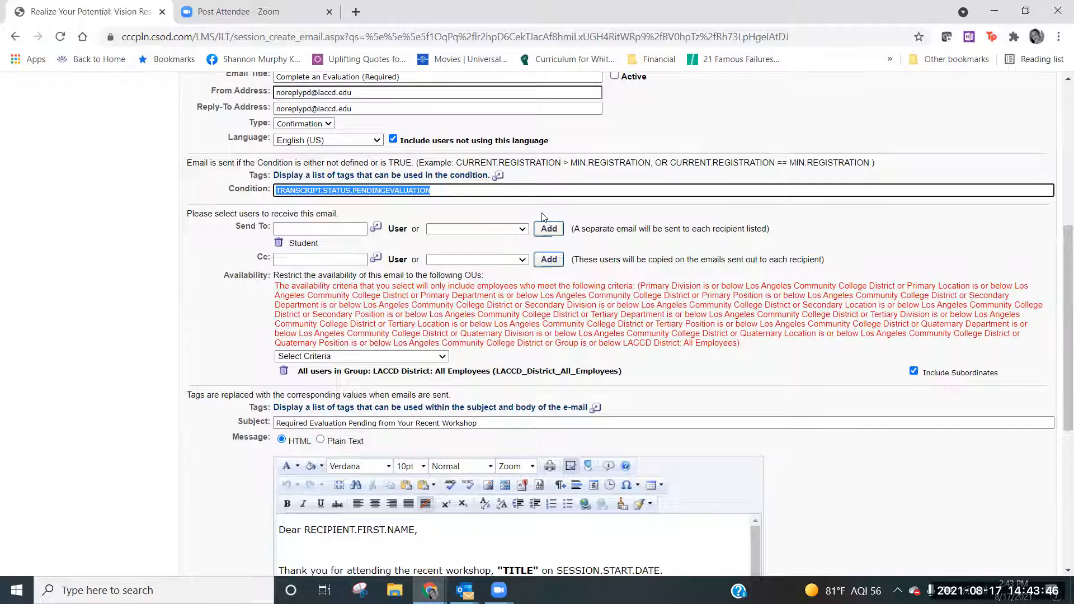
scroll(540, 215, up, 3)
scroll(542, 215, down, 4)
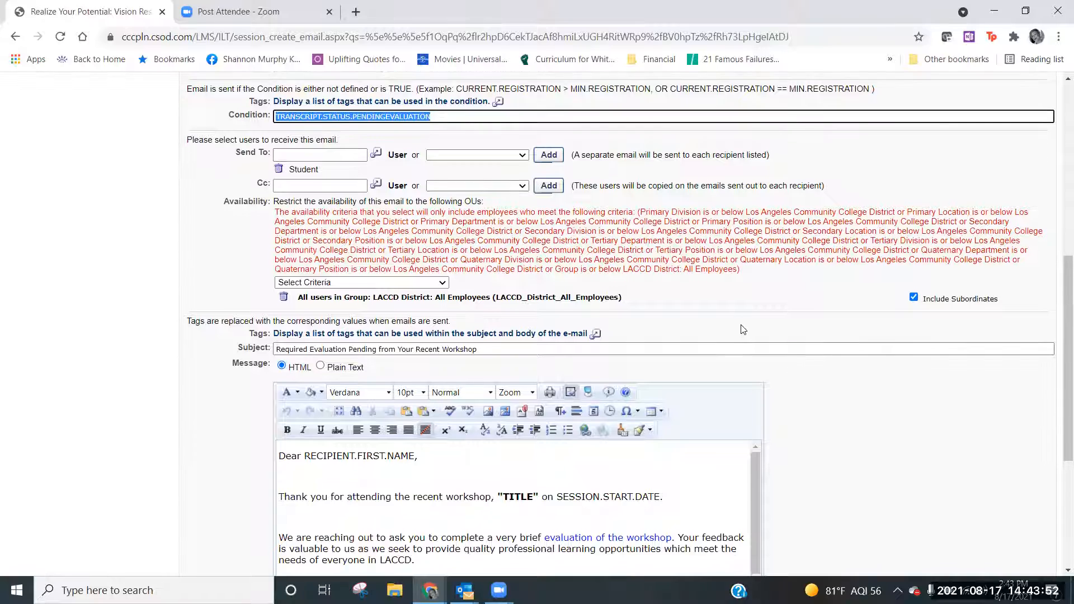
scroll(587, 352, down, 3)
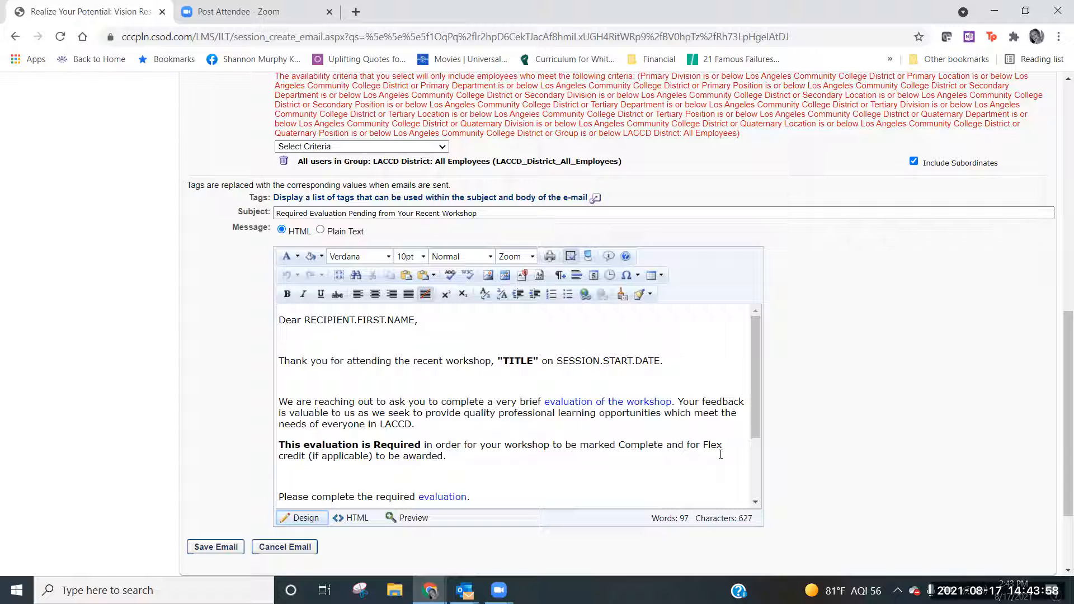
scroll(721, 454, down, 5)
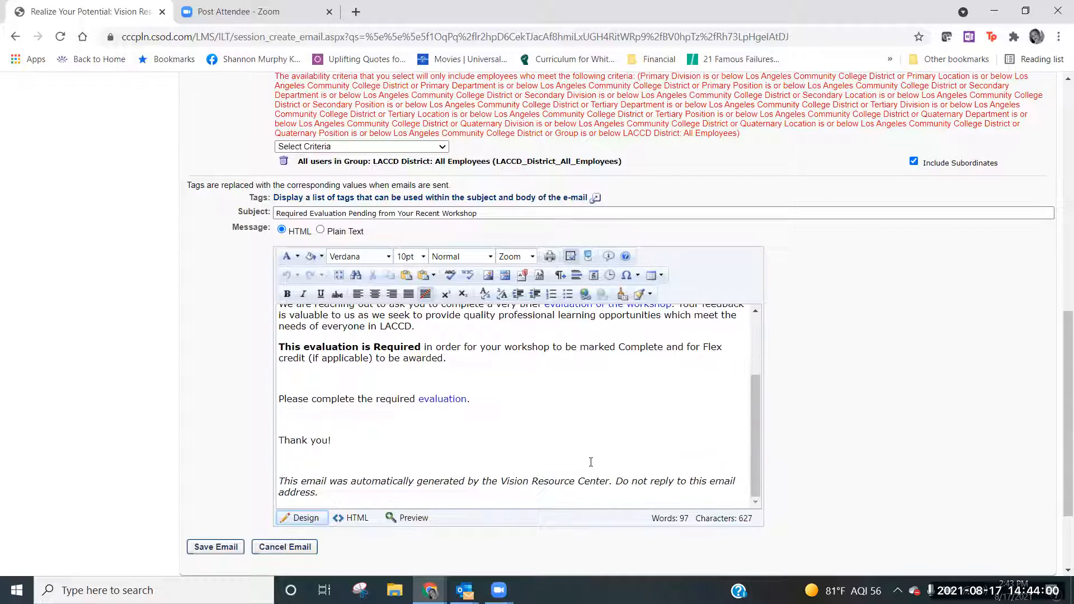
click(284, 428)
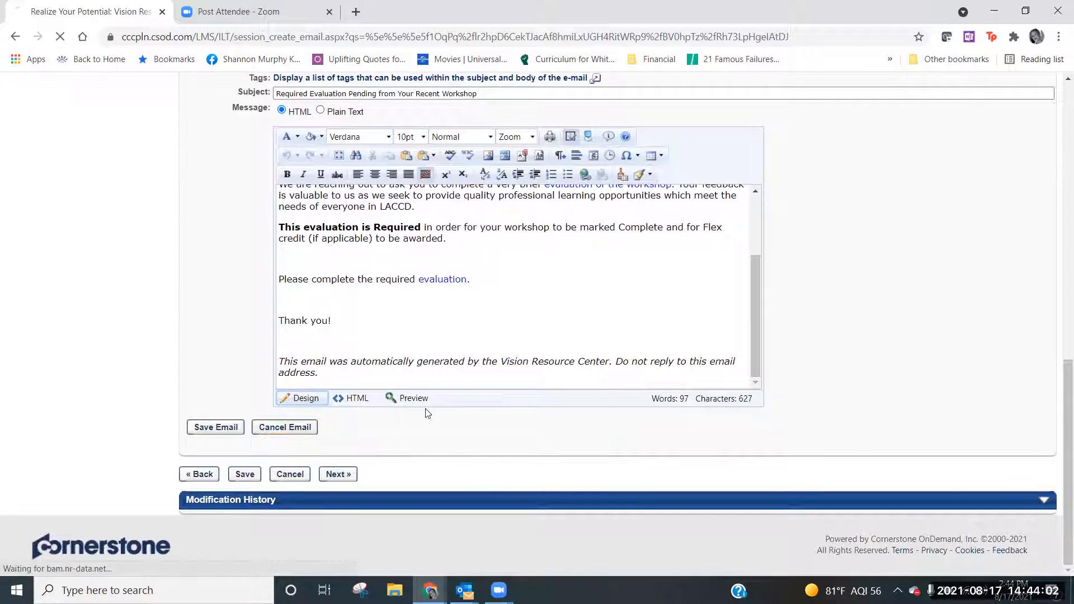
- Review the timing, condition, subject and message of the Reminder: Complete an Evaluation (Required) email, then cancel the email without saving
scroll(700, 386, down, 15)
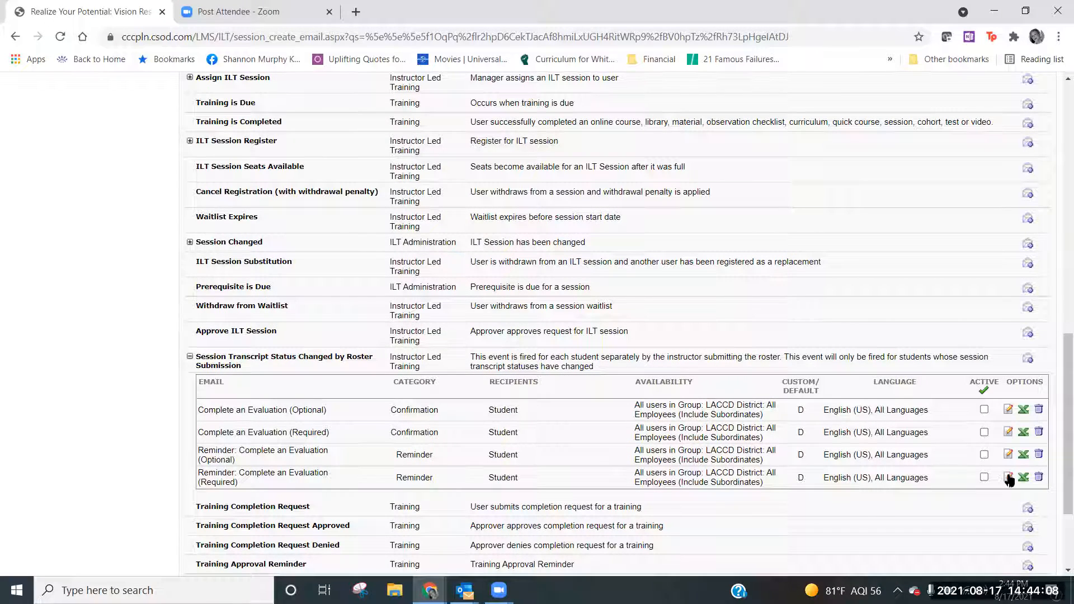
click(1008, 477)
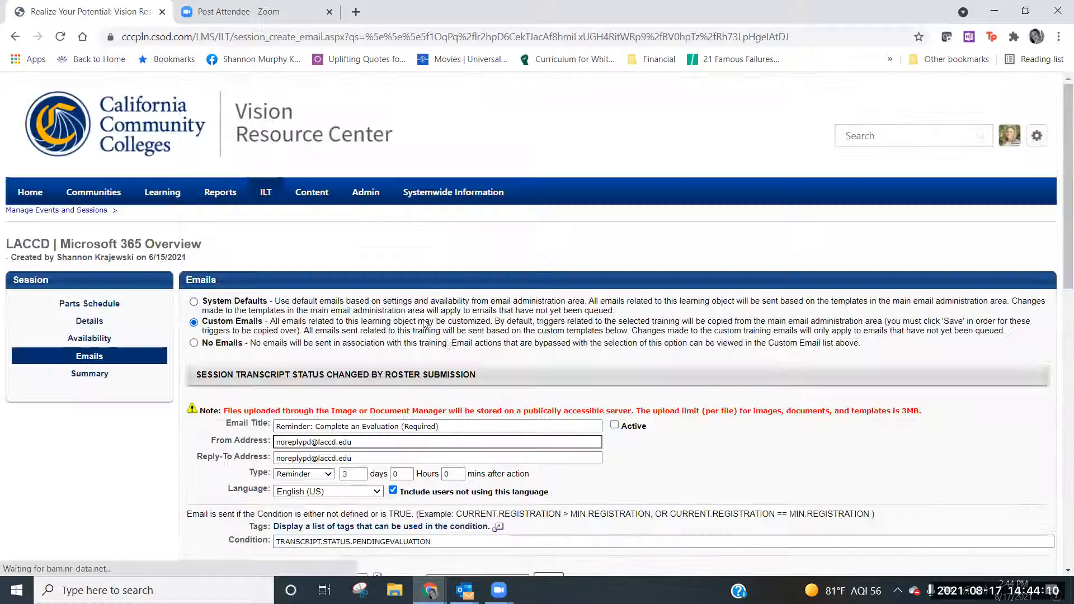
scroll(425, 324, down, 6)
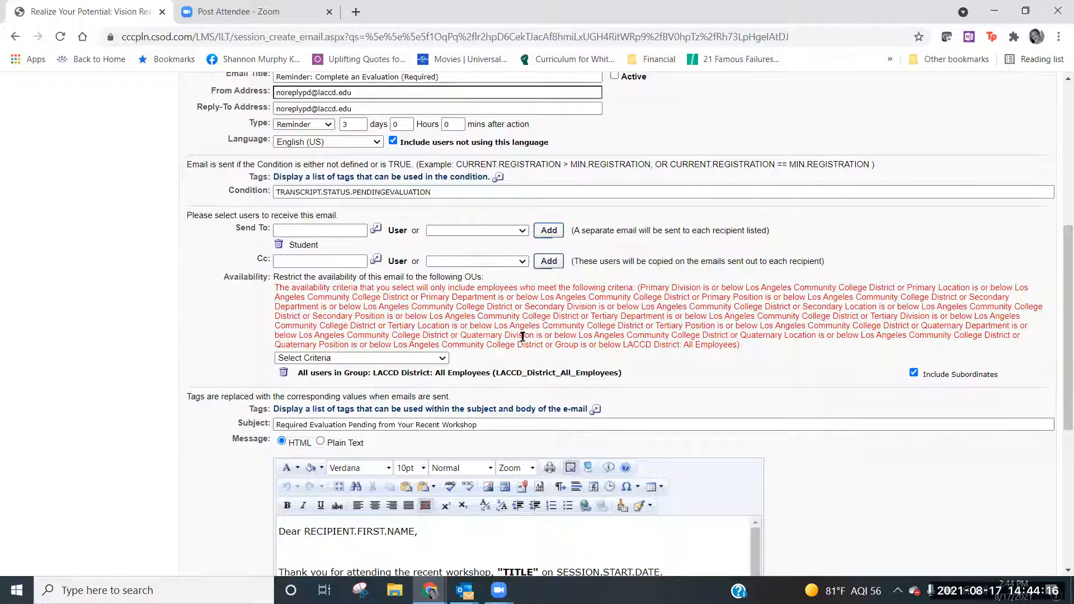
scroll(522, 336, down, 3)
scroll(522, 338, down, 1)
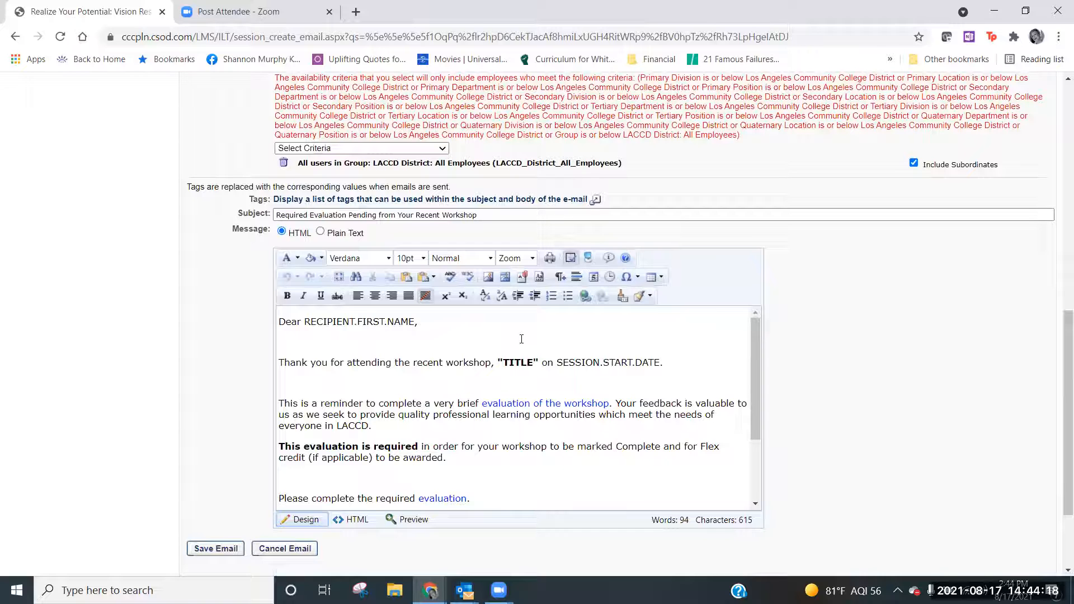
scroll(522, 339, down, 2)
scroll(448, 364, up, 1)
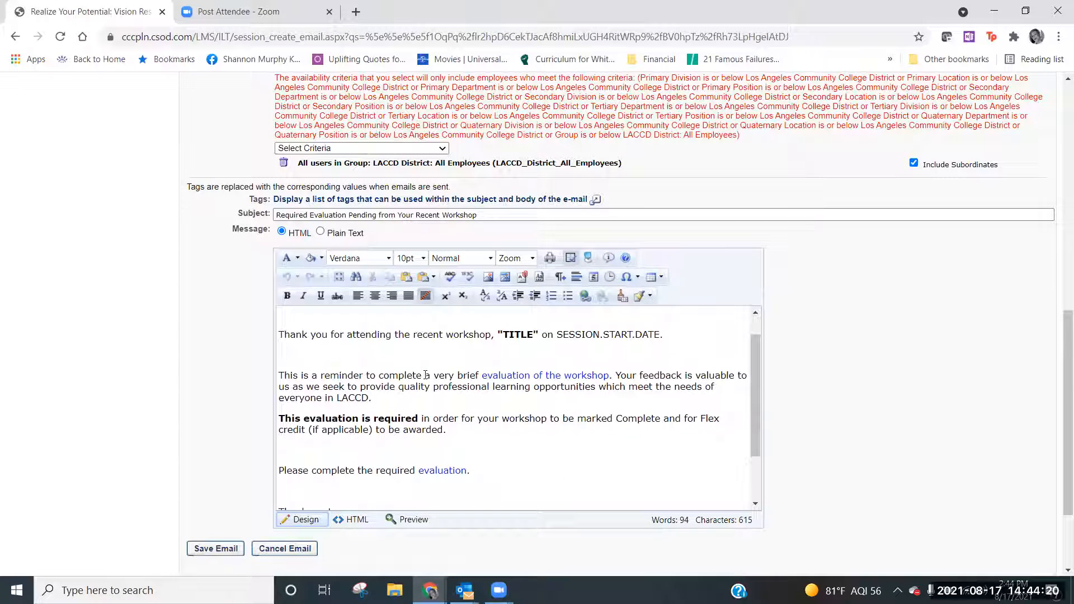
scroll(510, 393, down, 1)
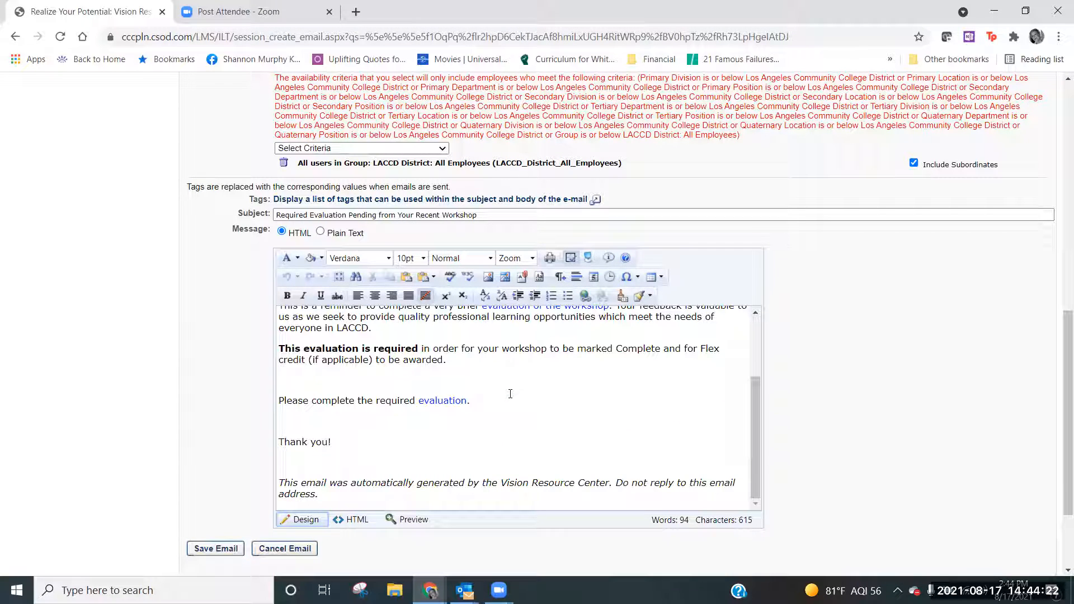
click(285, 549)
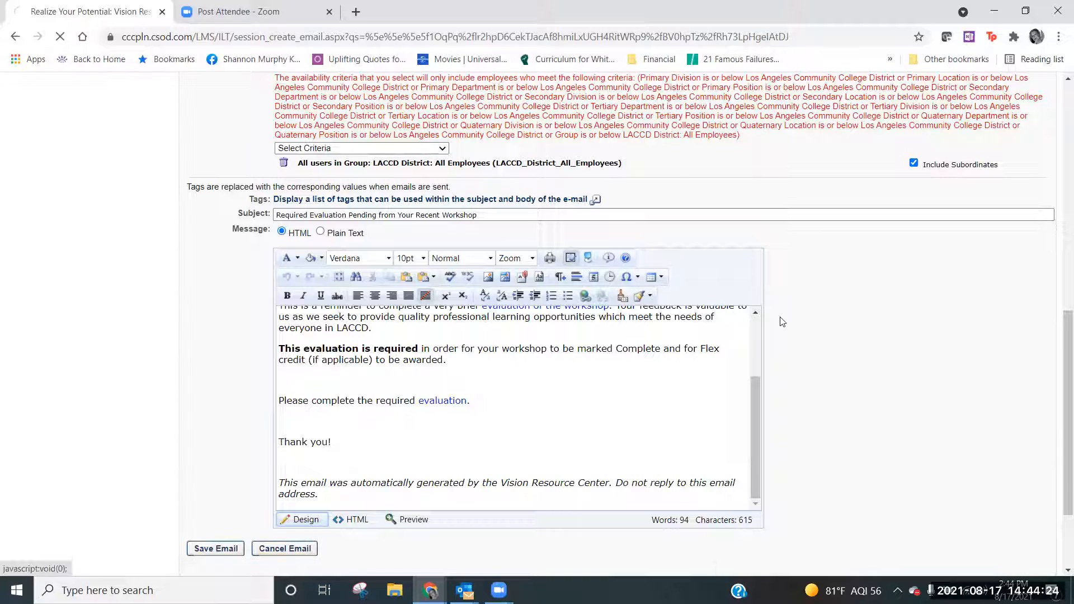
- Activate the Complete an Evaluation (Optional) email and its reminder under Session Transcript Status Changed by Roster Submission
scroll(782, 322, down, 10)
scroll(866, 306, up, 3)
scroll(948, 363, down, 4)
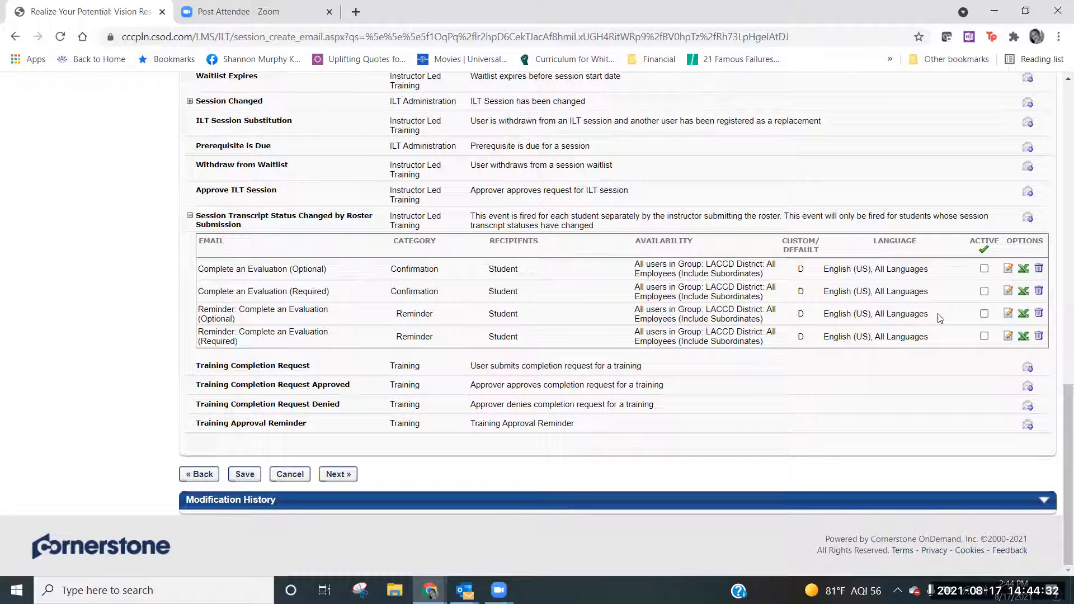
click(985, 269)
click(985, 313)
- Switch the active emails from the optional pair to Complete an Evaluation (Required) and its reminder, then cancel the session's email settings
click(983, 269)
click(983, 314)
click(984, 291)
click(985, 336)
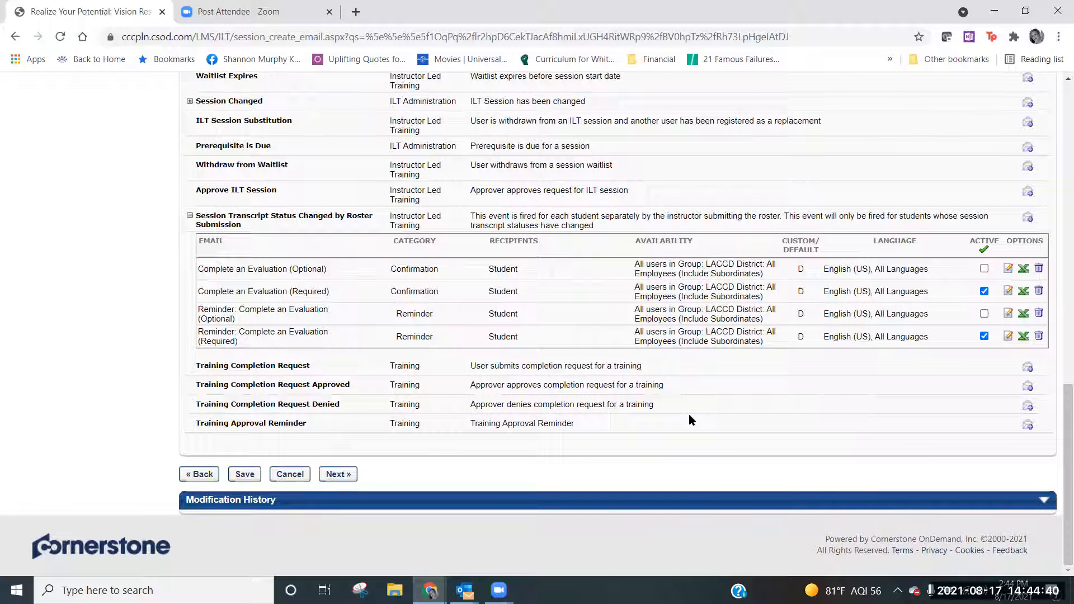
click(293, 477)
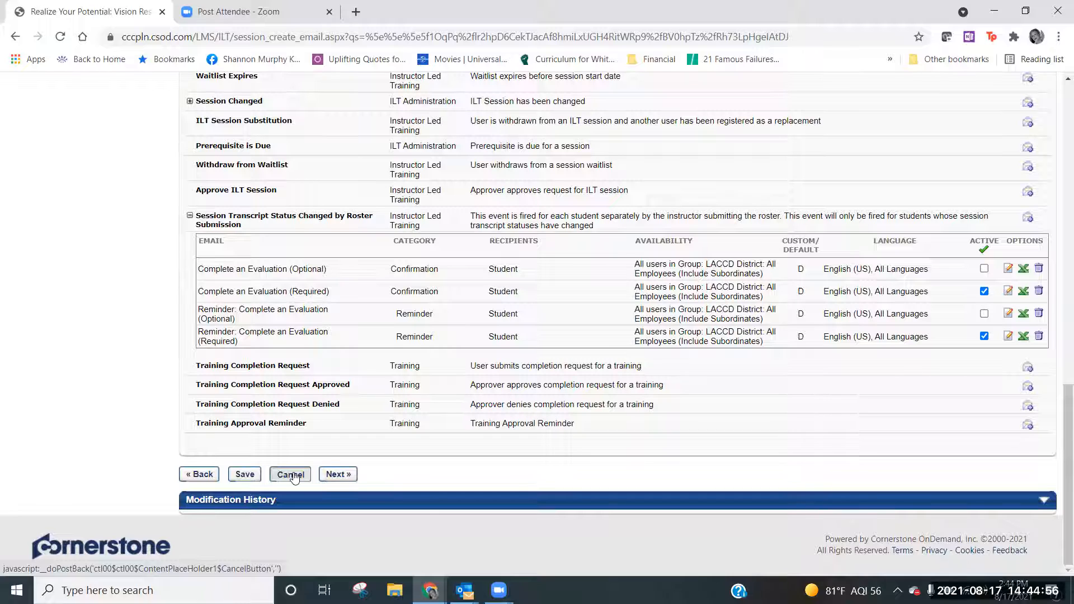
click(291, 475)
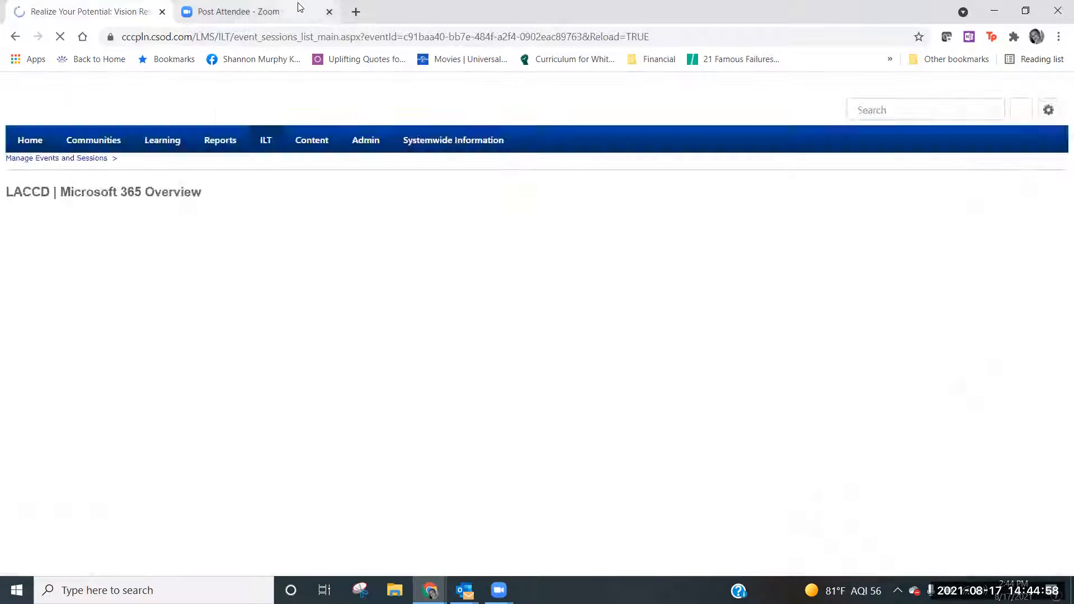
click(300, 7)
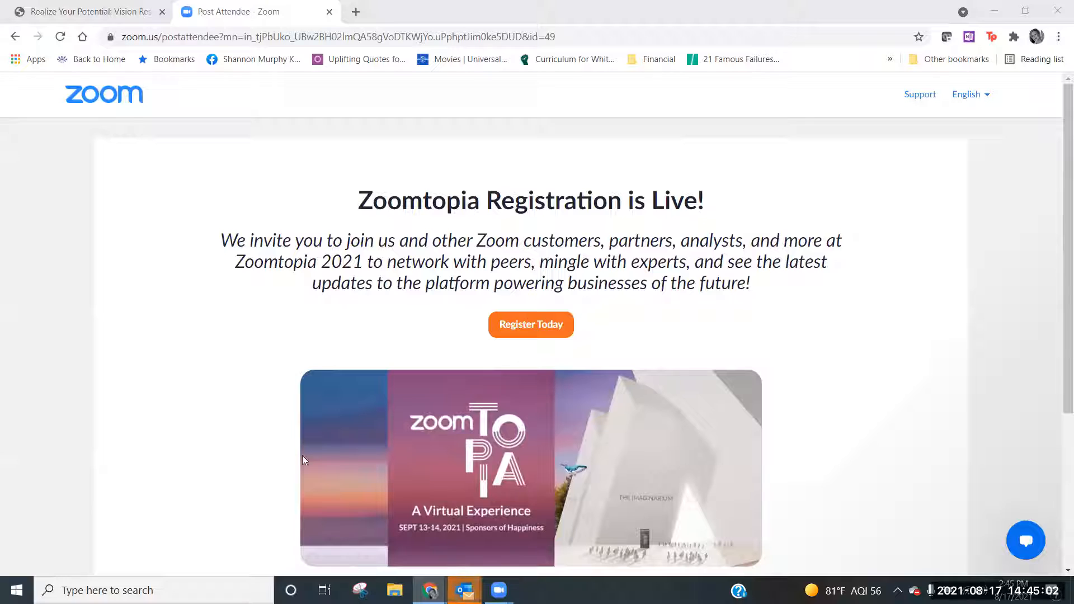
mouse_move(495, 589)
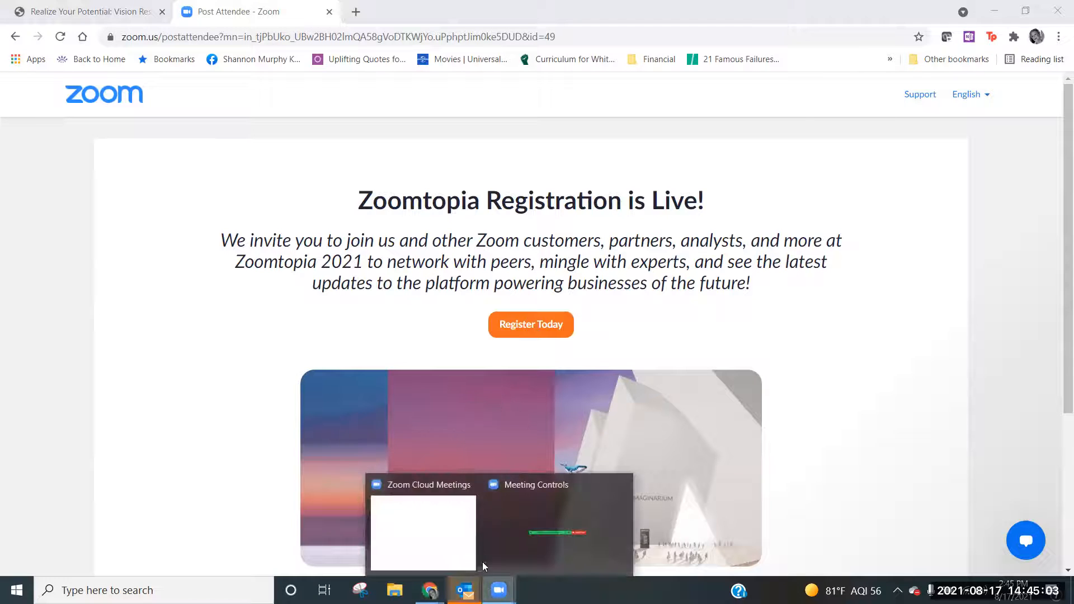
click(502, 532)
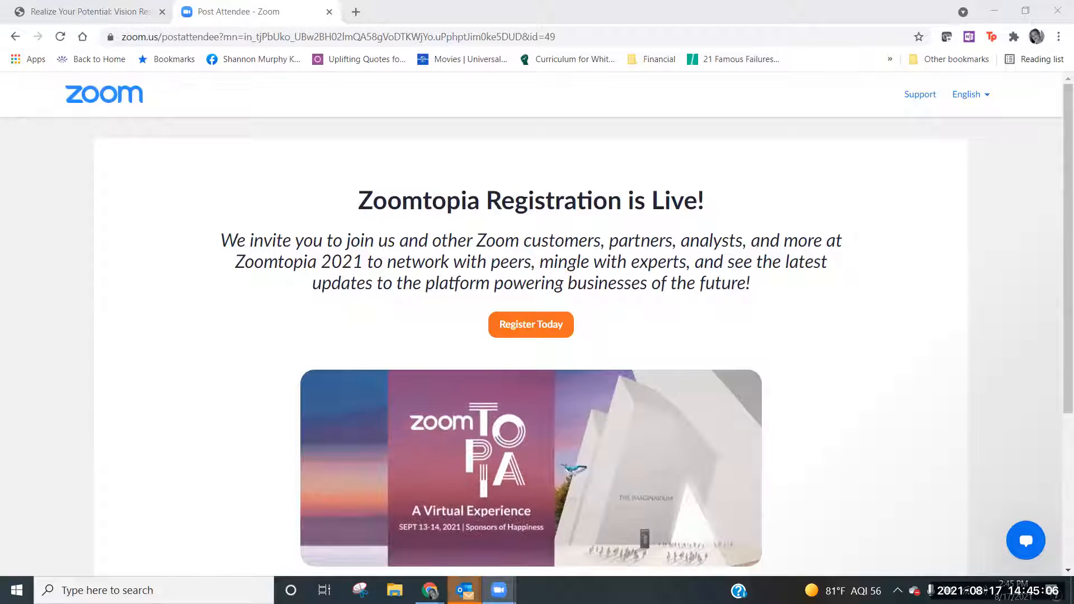